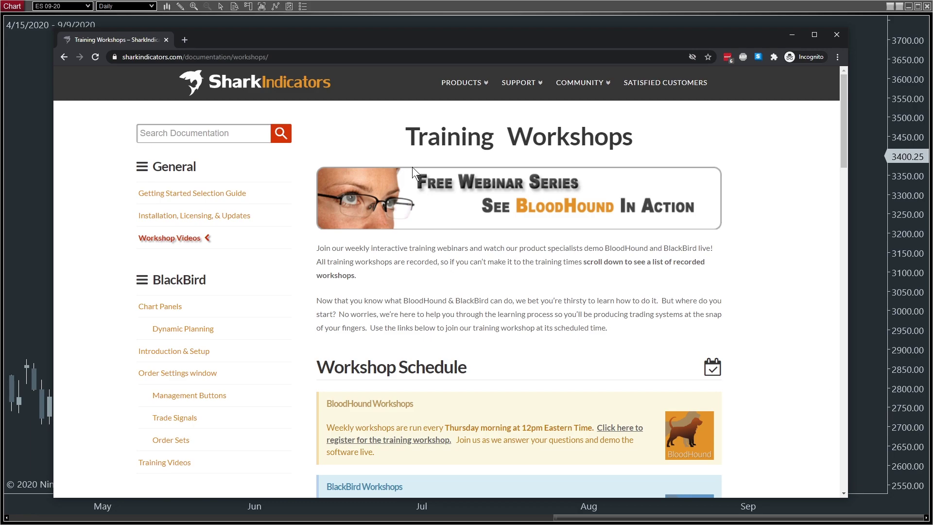
# Step: Expand the BloodHound Workshop Recordings list on the Training Workshops page
pyautogui.moveTo(518, 89)
pyautogui.moveTo(843, 105); pyautogui.dragTo(818, 211)
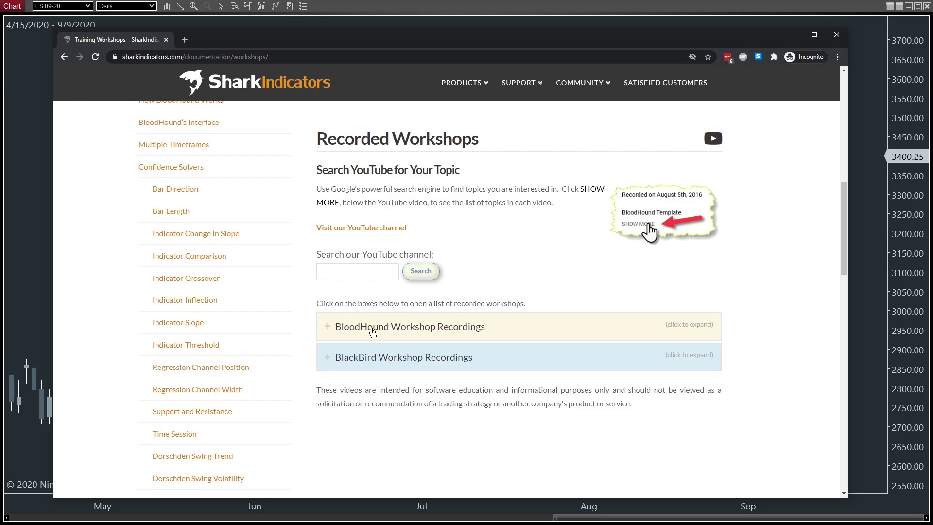
pyautogui.click(445, 328)
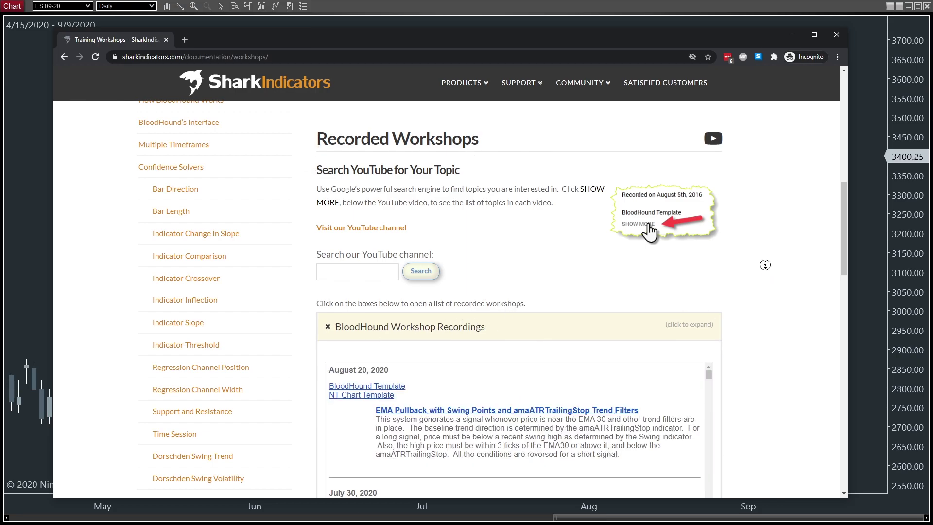
pyautogui.scroll(-2, 763, 288)
pyautogui.scroll(-3, 762, 288)
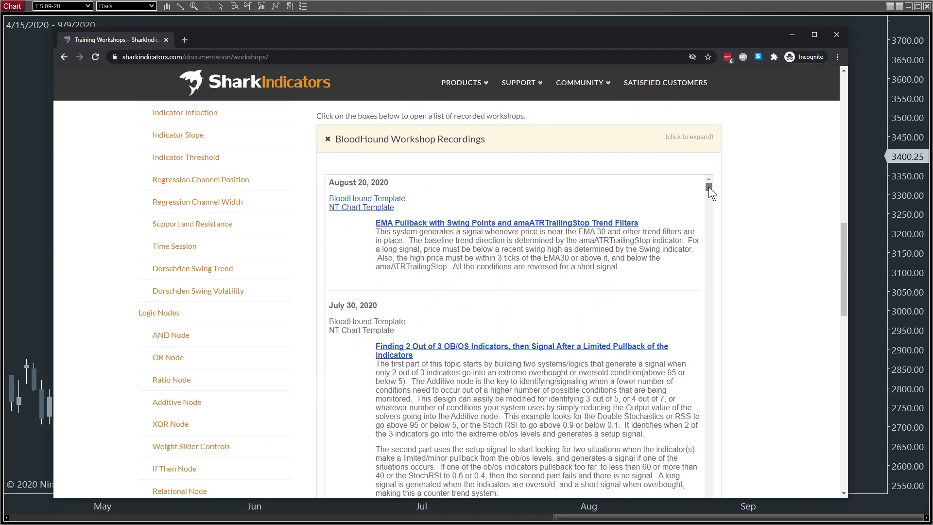
# Step: Find the May 14, 2020 MA Crossover workshop entry and open its video in a new tab
pyautogui.moveTo(710, 188); pyautogui.dragTo(714, 197)
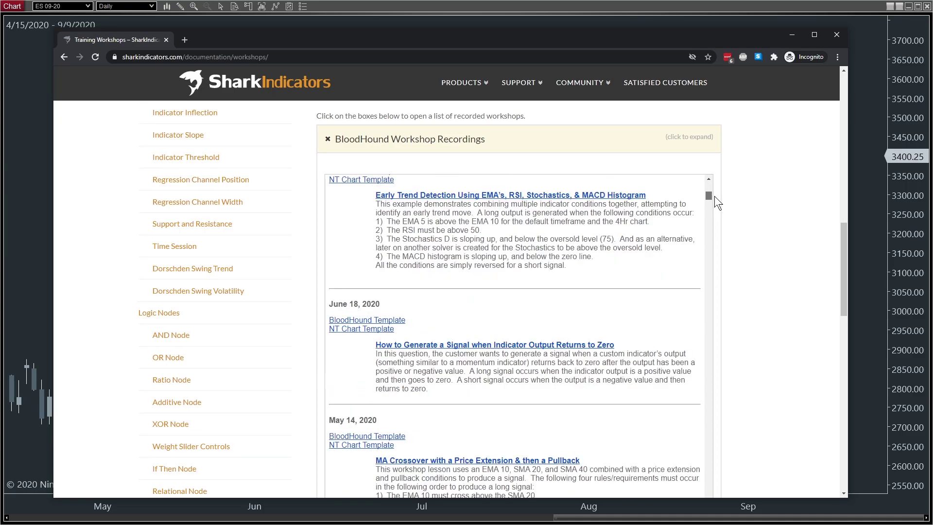
pyautogui.scroll(-3, 604, 247)
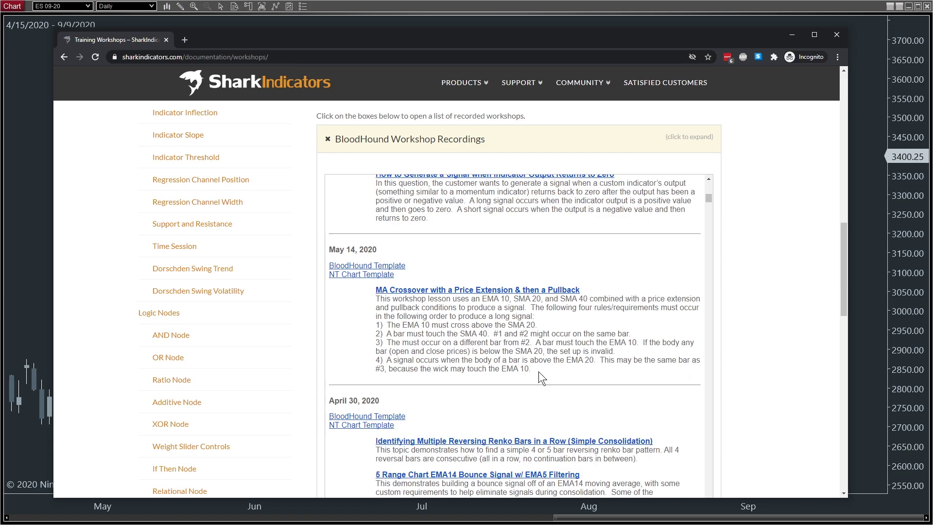
pyautogui.moveTo(541, 368); pyautogui.dragTo(486, 297)
pyautogui.moveTo(510, 298); pyautogui.dragTo(377, 290)
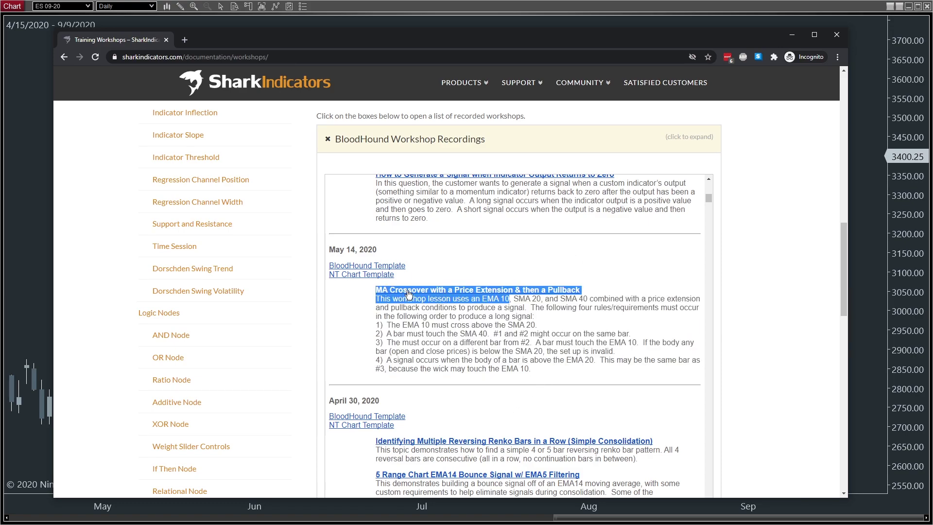
pyautogui.click(471, 268)
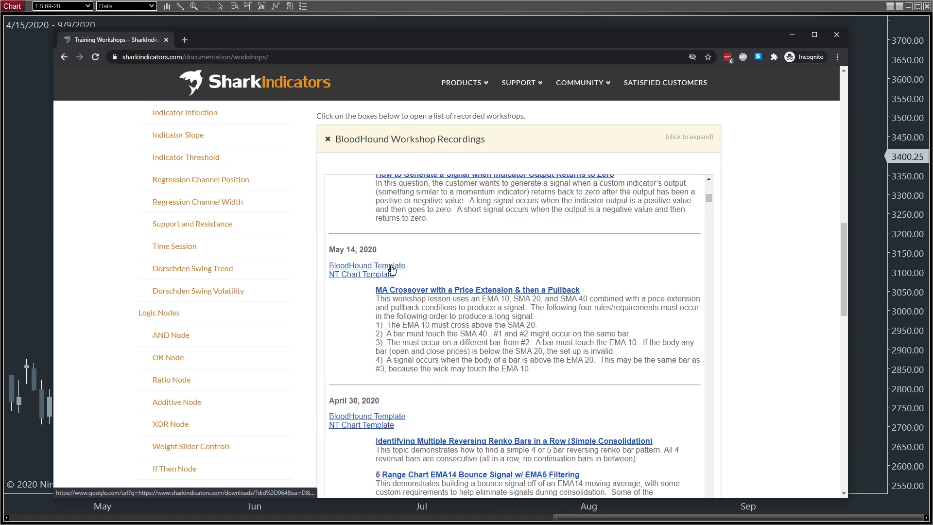
pyautogui.middleClick(446, 290)
# Step: Pause the MA Crossover workshop video and expand its full description
pyautogui.click(227, 39)
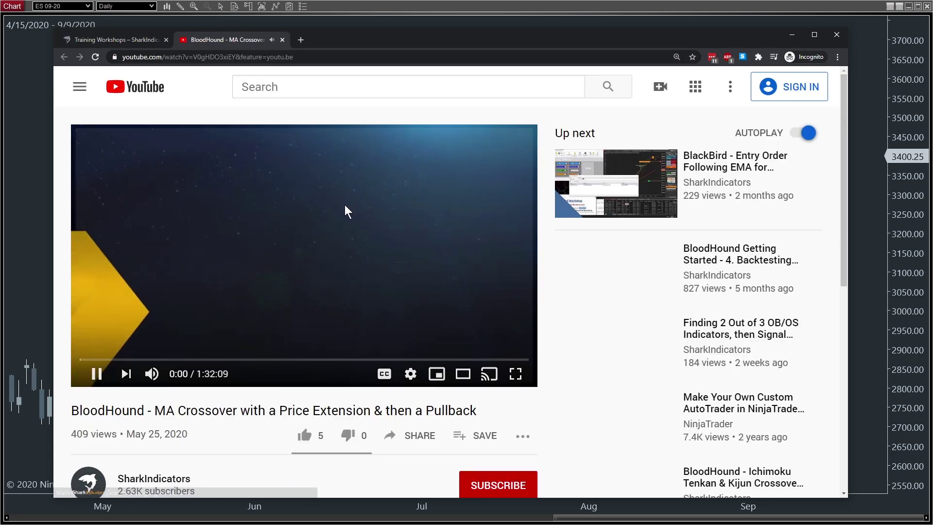
pyautogui.click(321, 194)
pyautogui.scroll(-3, 313, 192)
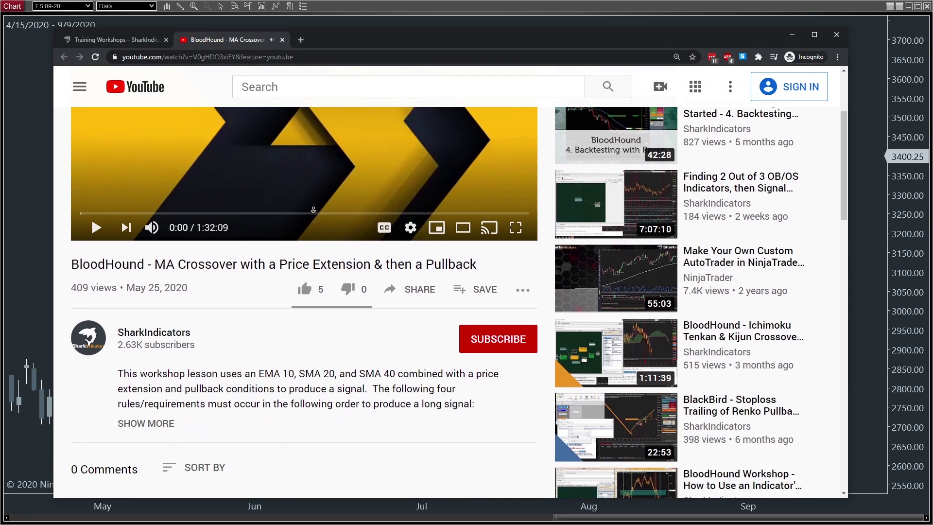
pyautogui.click(162, 385)
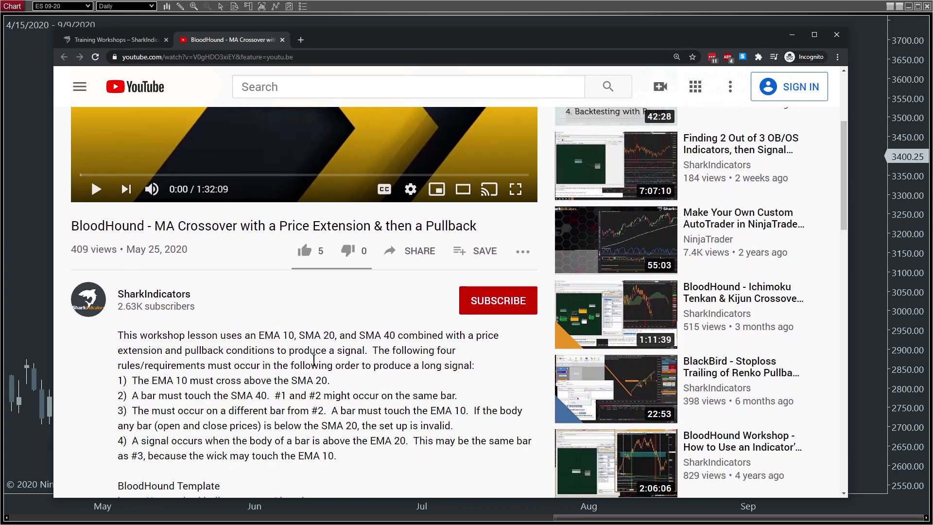
# Step: Locate the BloodHound Template and NT Chart Template download links in the description
pyautogui.scroll(-2, 316, 383)
pyautogui.scroll(-2, 317, 383)
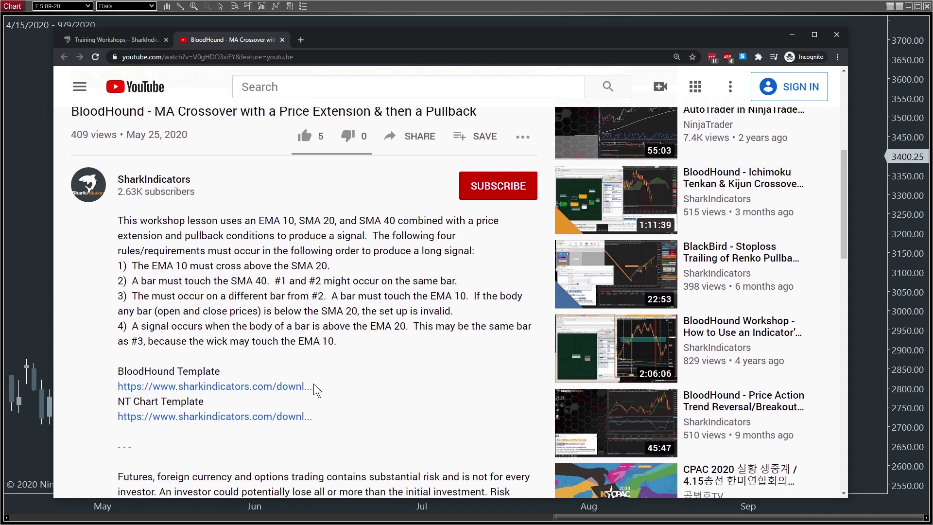
pyautogui.moveTo(124, 371); pyautogui.dragTo(227, 375)
pyautogui.click(228, 374)
pyautogui.moveTo(118, 401); pyautogui.dragTo(223, 406)
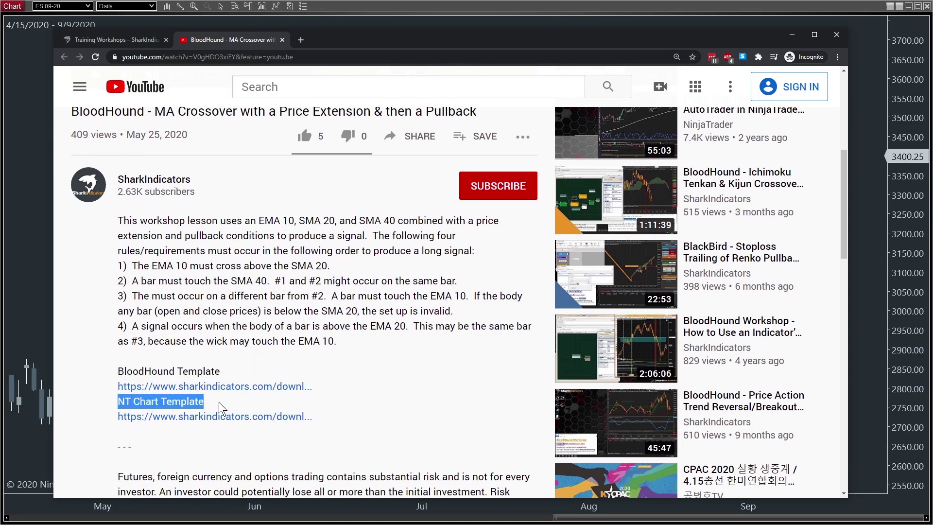
pyautogui.click(222, 407)
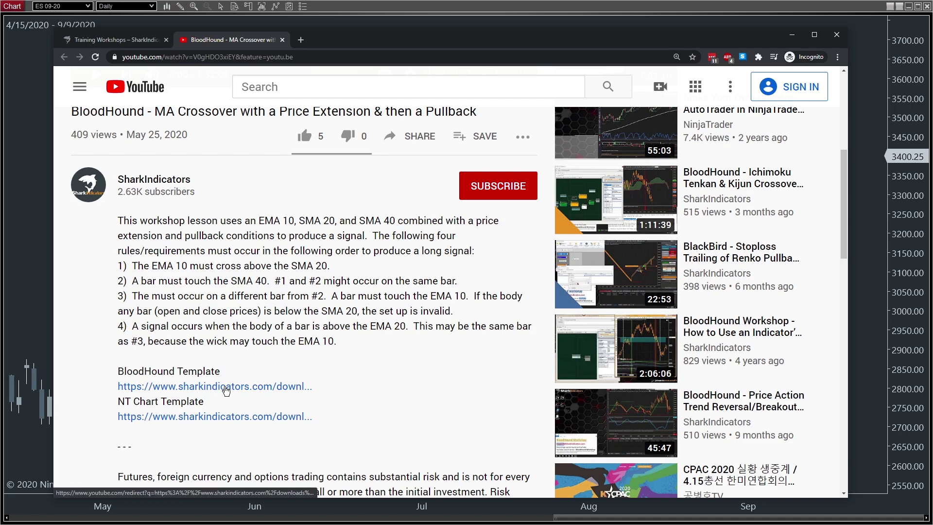
# Step: Open the BloodHound Template download page and download the May 14 template
pyautogui.click(225, 387)
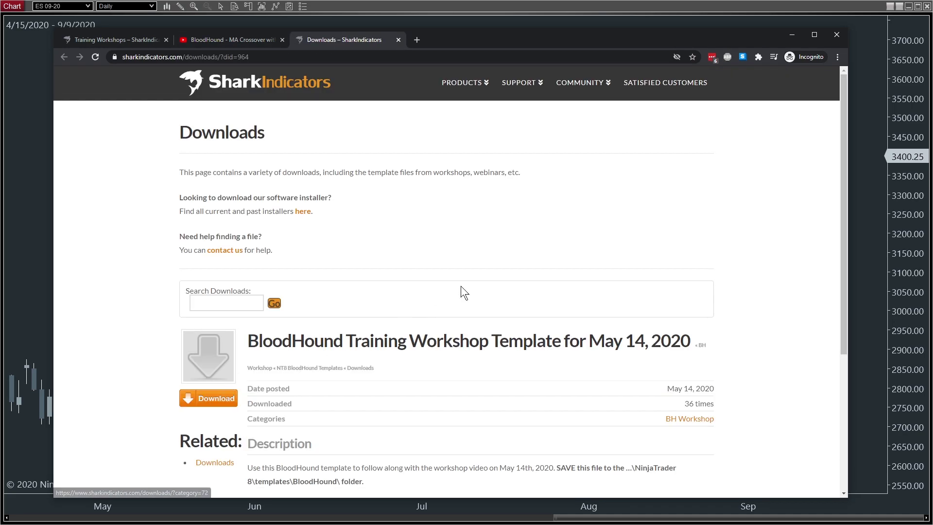
pyautogui.scroll(-2, 472, 215)
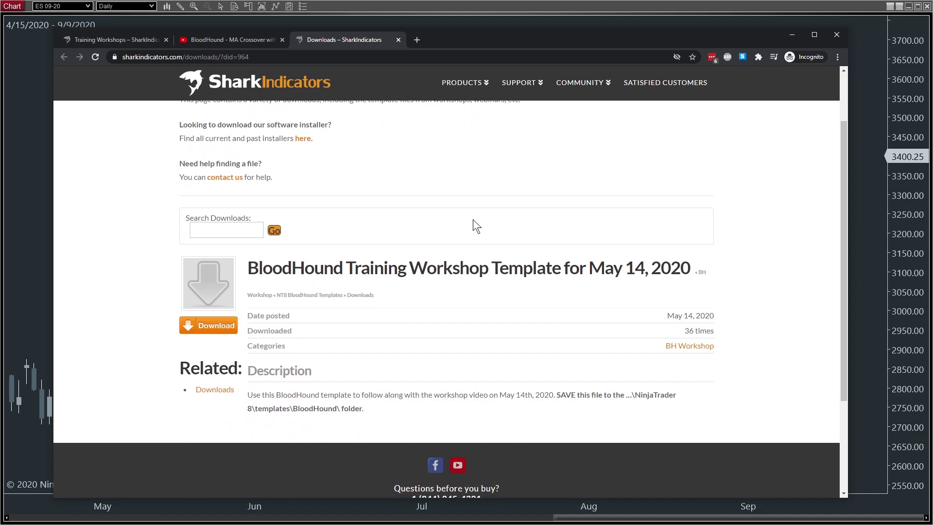
pyautogui.moveTo(557, 395); pyautogui.dragTo(579, 411)
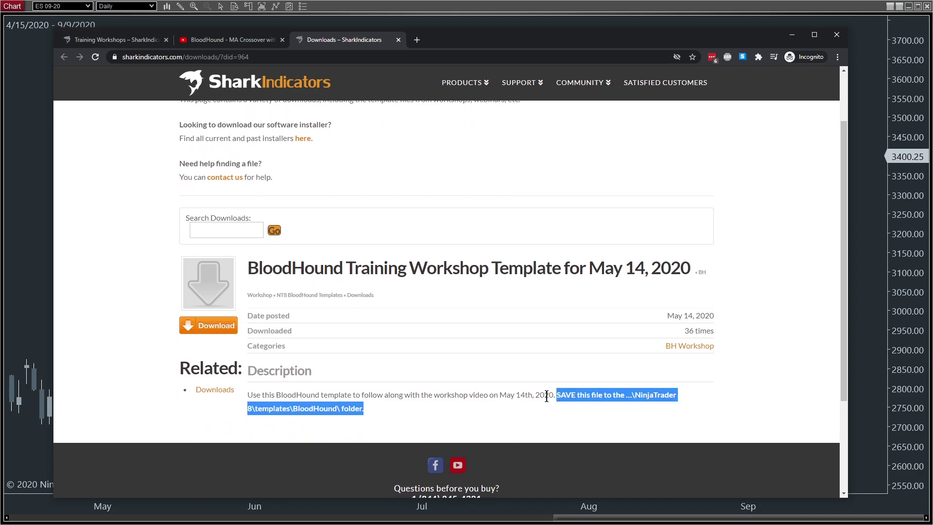
pyautogui.click(220, 326)
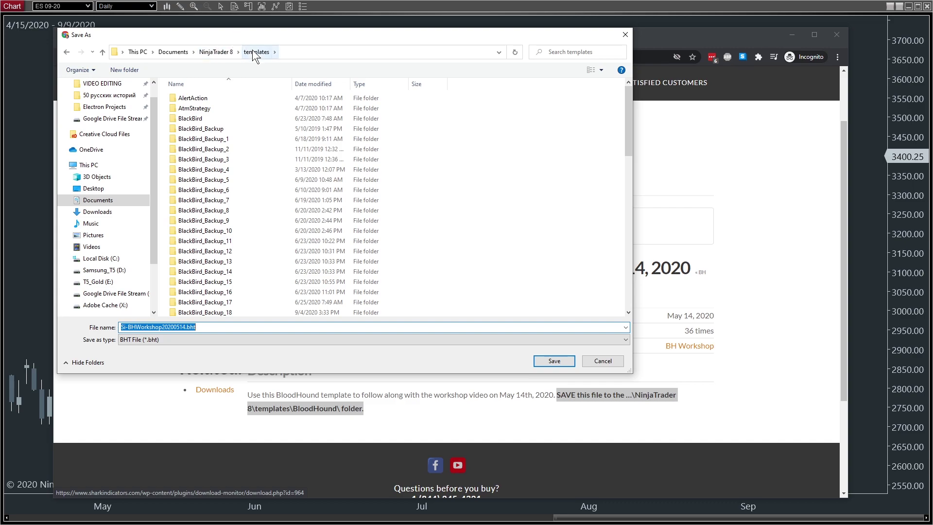
# Step: Save Si-BHWorkshop20200514.bht into Documents\NinjaTrader 8\templates\BloodHound
pyautogui.moveTo(629, 110); pyautogui.dragTo(631, 143)
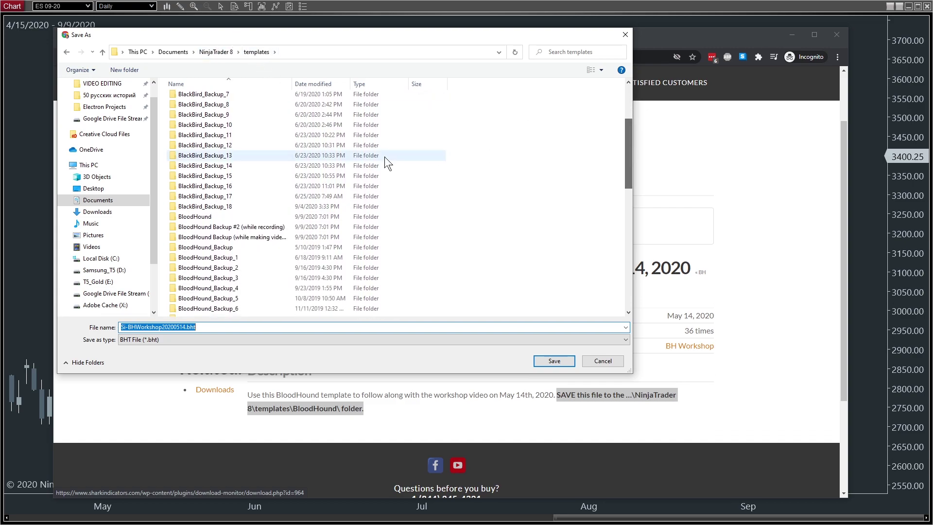
pyautogui.doubleClick(185, 217)
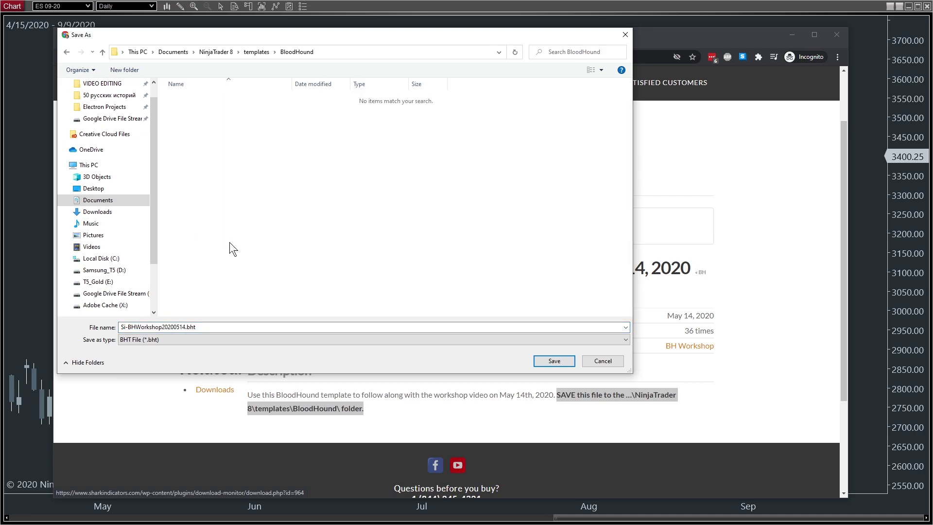
pyautogui.click(163, 327)
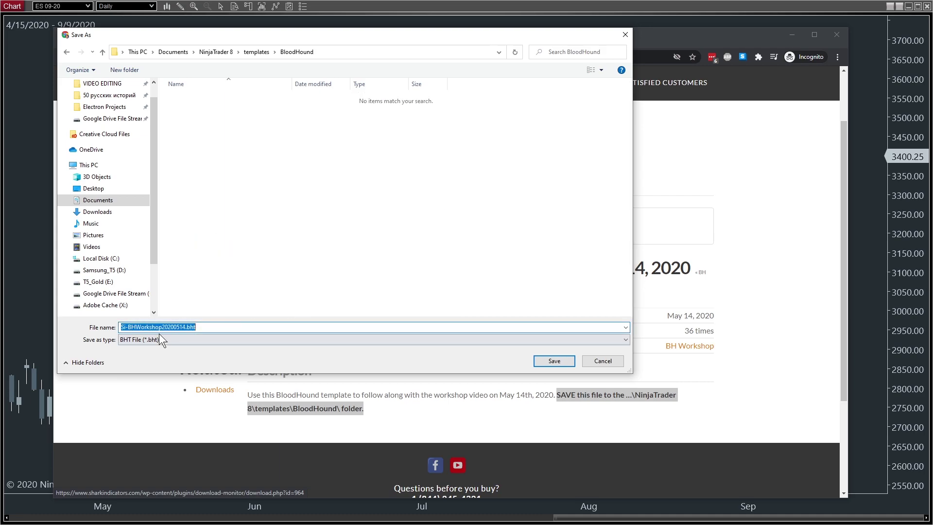
pyautogui.moveTo(162, 326); pyautogui.dragTo(187, 326)
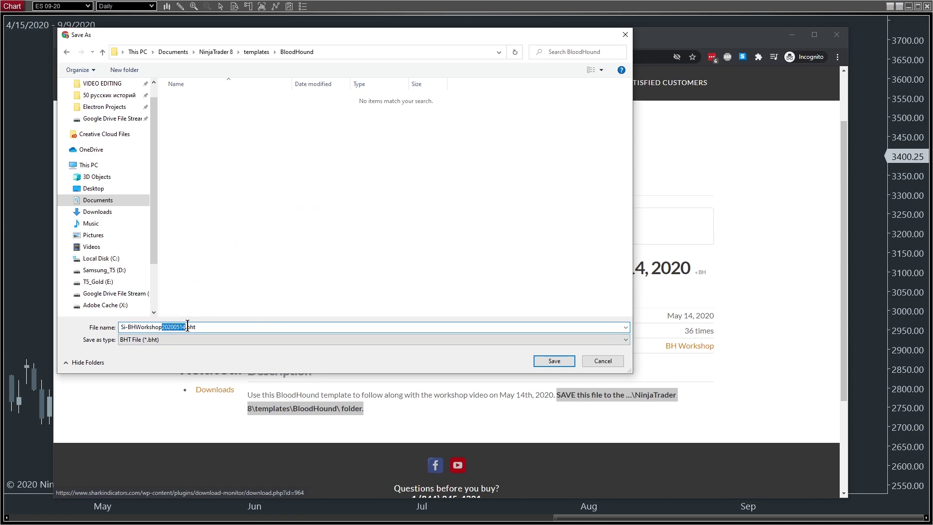
pyautogui.click(249, 329)
pyautogui.click(561, 363)
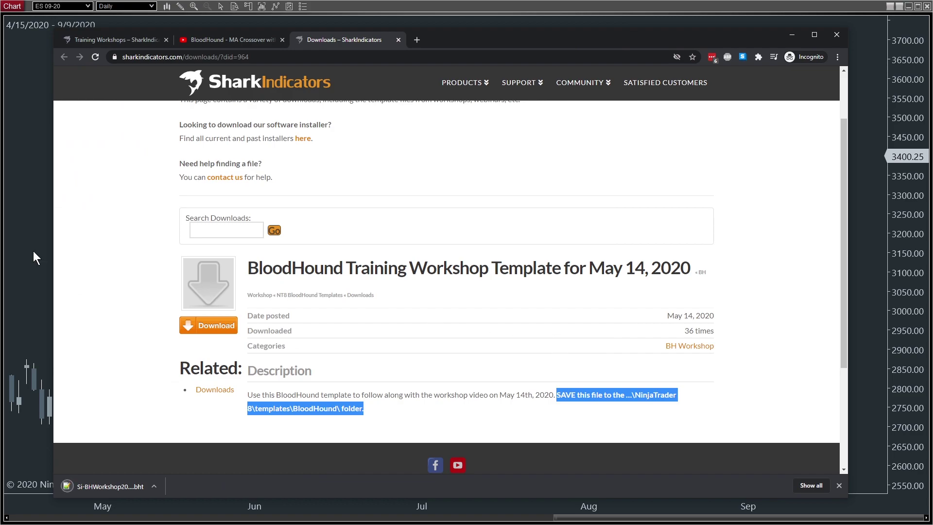
pyautogui.click(33, 249)
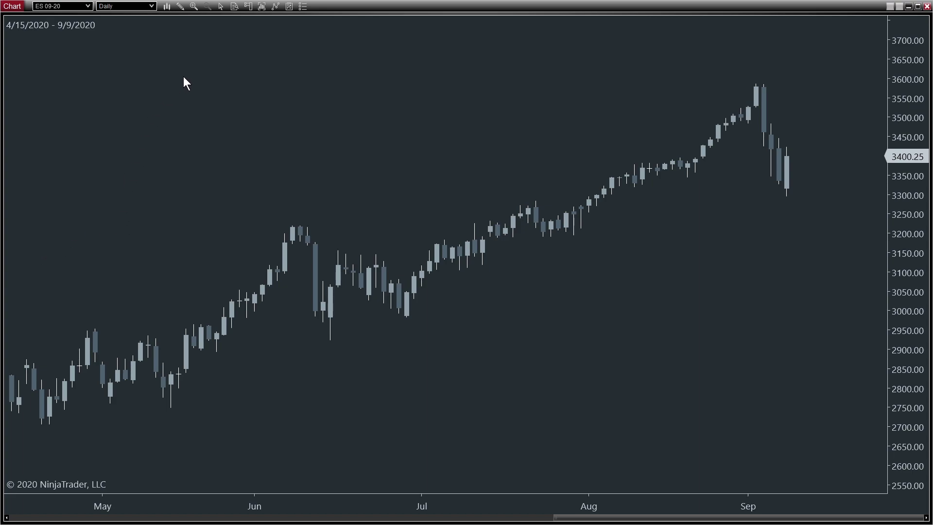
# Step: Add the SiBloodHound indicator from the SharkIndicators group to the ES 09-20 chart
pyautogui.click(276, 6)
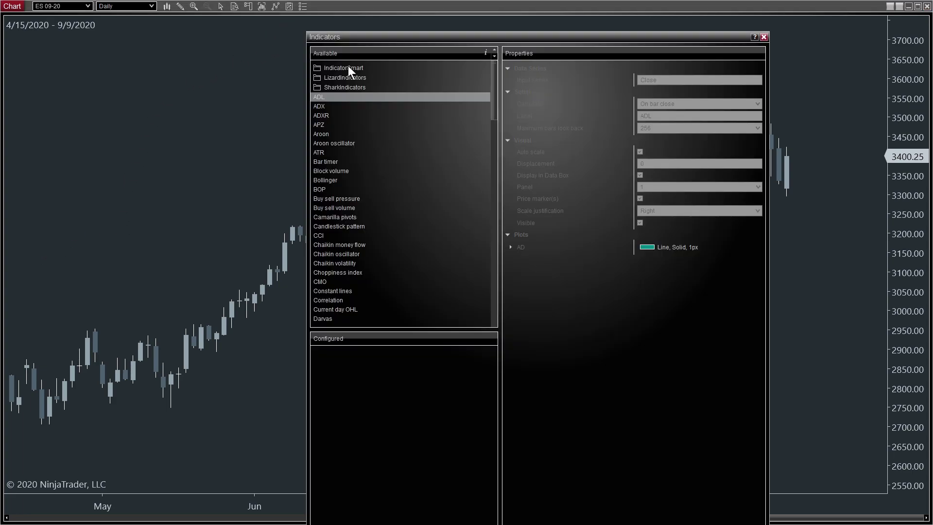
pyautogui.doubleClick(334, 87)
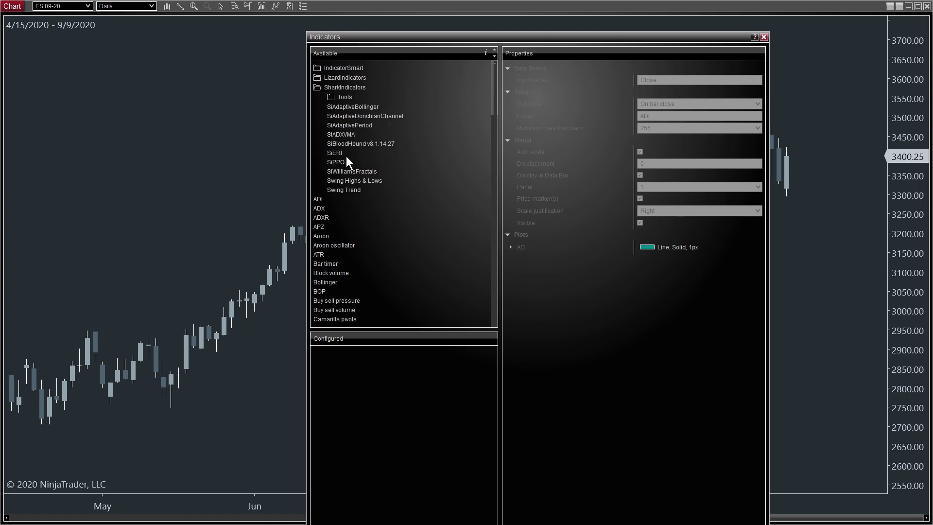
pyautogui.doubleClick(352, 144)
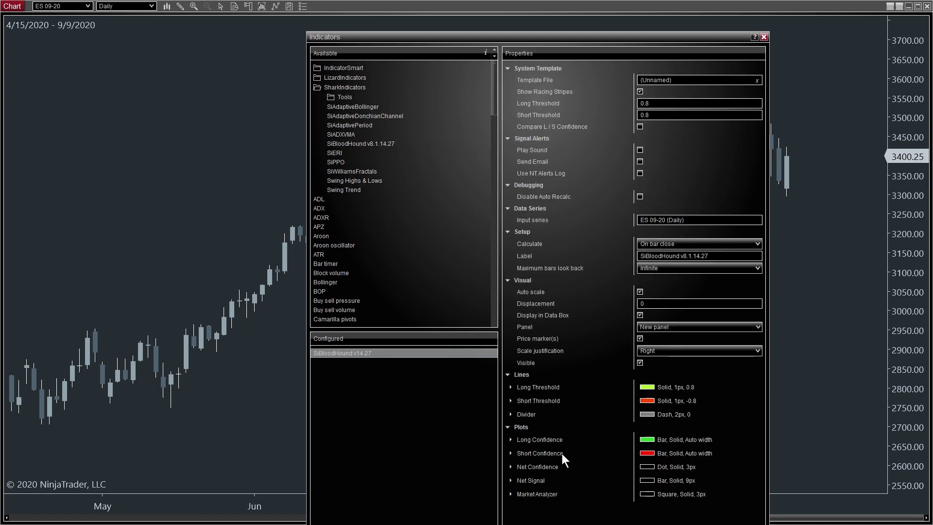
pyautogui.click(597, 510)
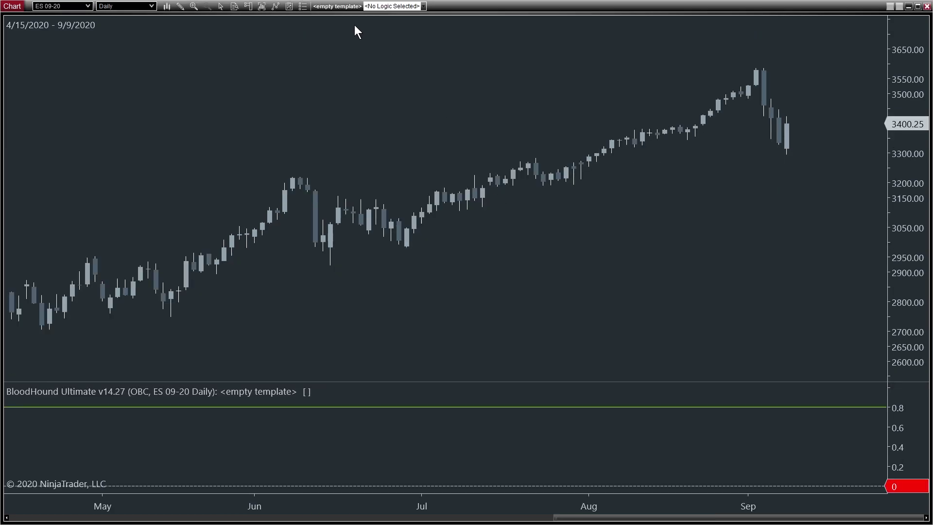
# Step: Load the Si-BHWorkshop20200514.bht template into the BloodHound editor and show its Logic page
pyautogui.click(339, 6)
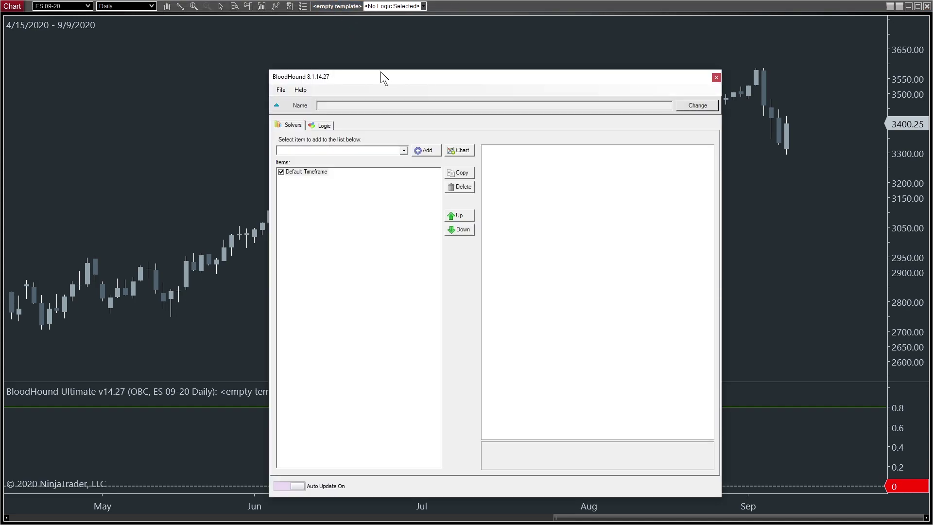
pyautogui.moveTo(381, 71); pyautogui.dragTo(383, 56)
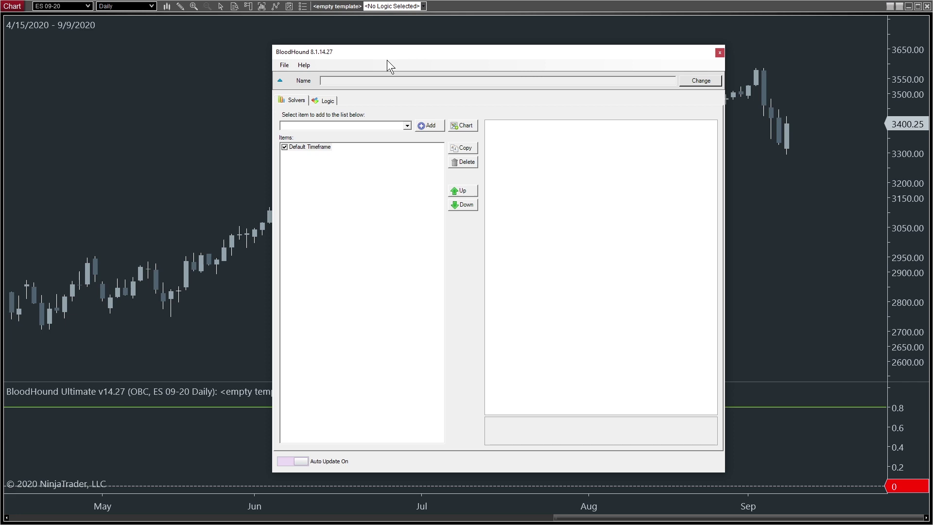
pyautogui.click(290, 66)
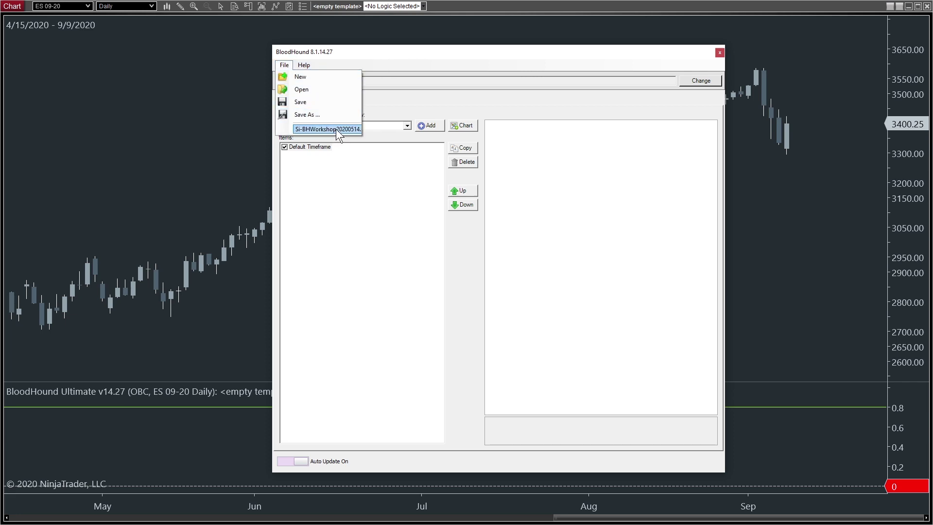
pyautogui.click(299, 89)
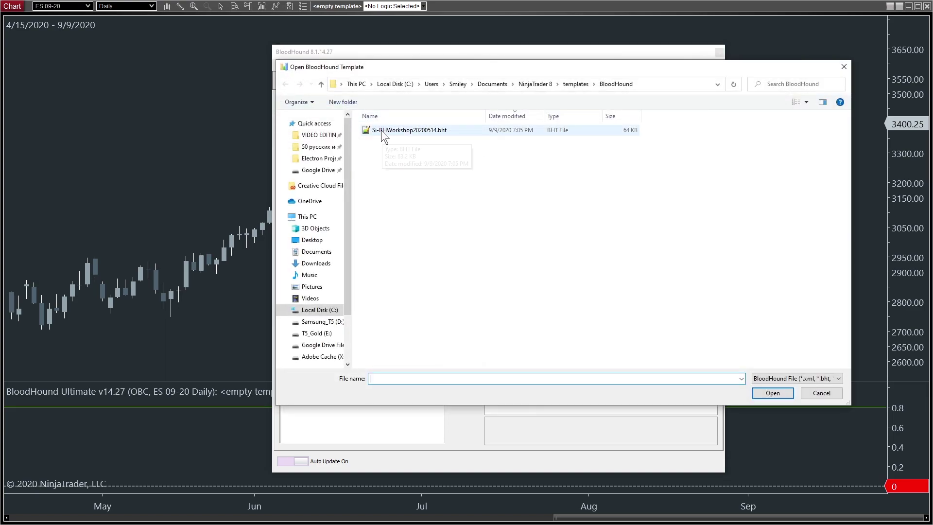
pyautogui.click(403, 130)
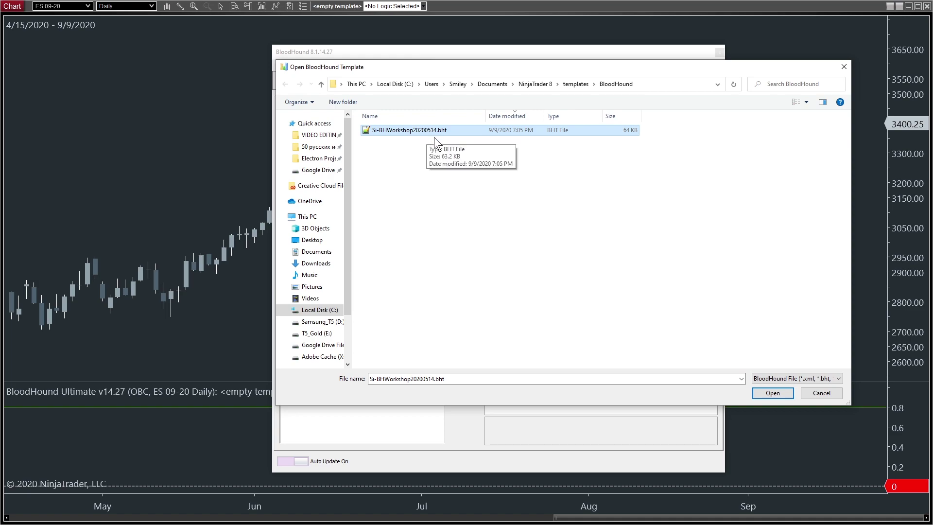
pyautogui.click(772, 392)
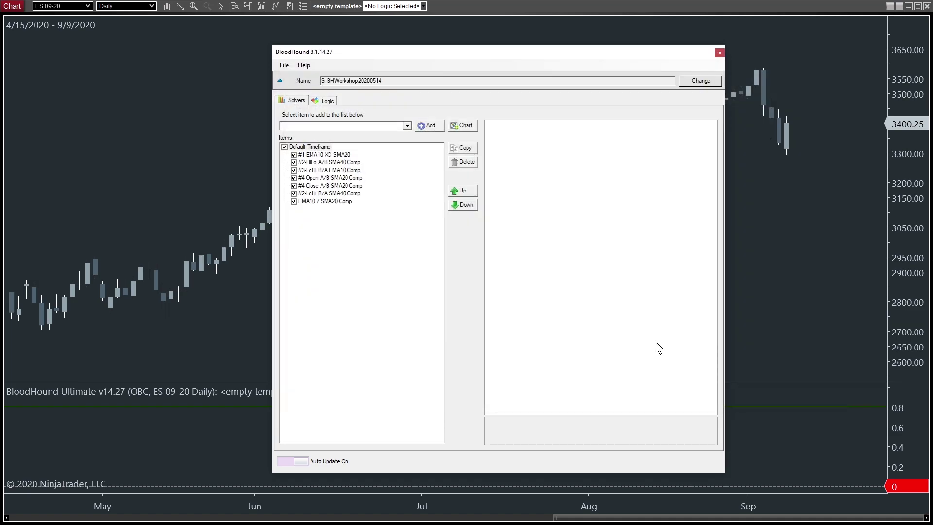
pyautogui.click(324, 101)
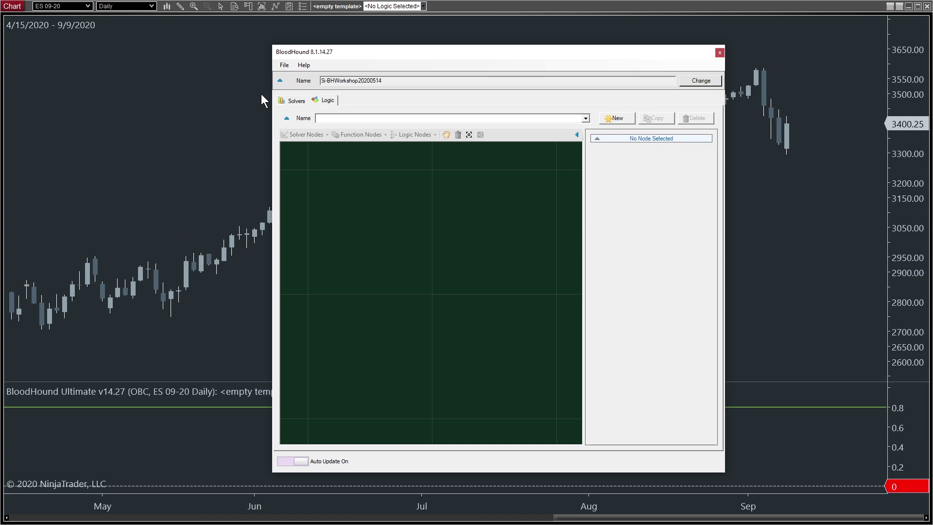
# Step: Load the 'Crossover w/ Pullback & Bar clear of MA' logic and inspect its EMA10 XO SMA20 node
pyautogui.moveTo(382, 80); pyautogui.dragTo(315, 81)
pyautogui.click(586, 116)
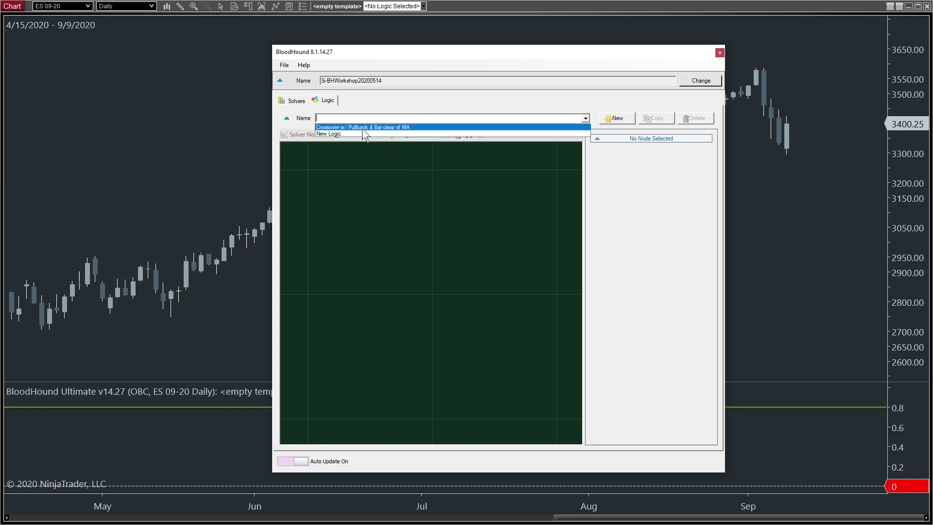
pyautogui.click(345, 126)
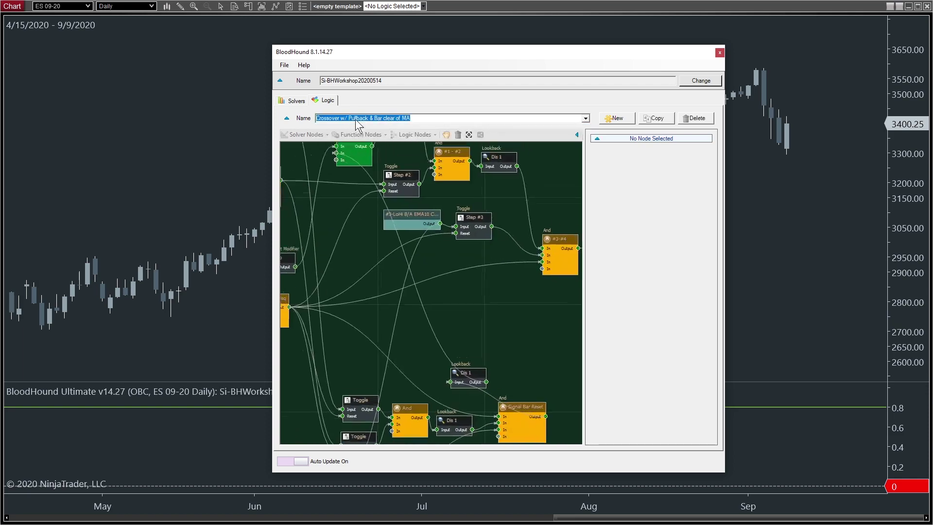
pyautogui.click(318, 134)
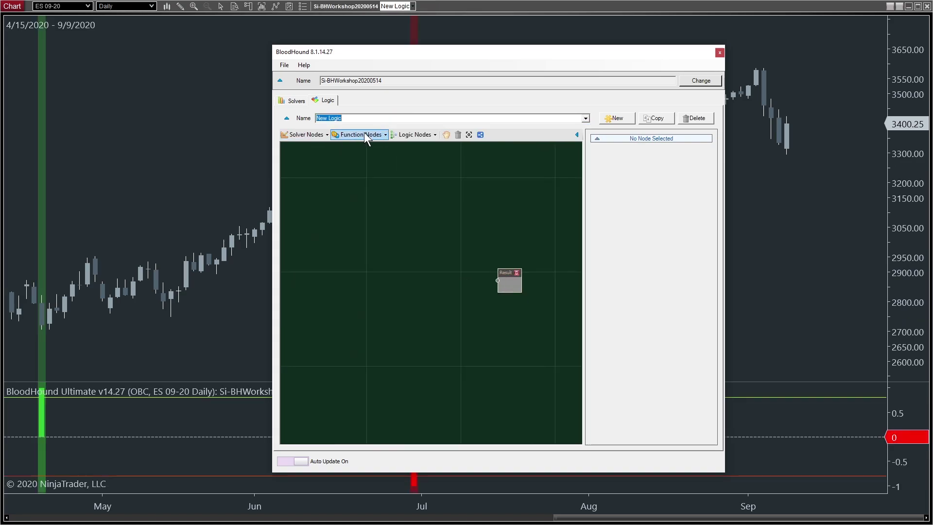
pyautogui.click(586, 118)
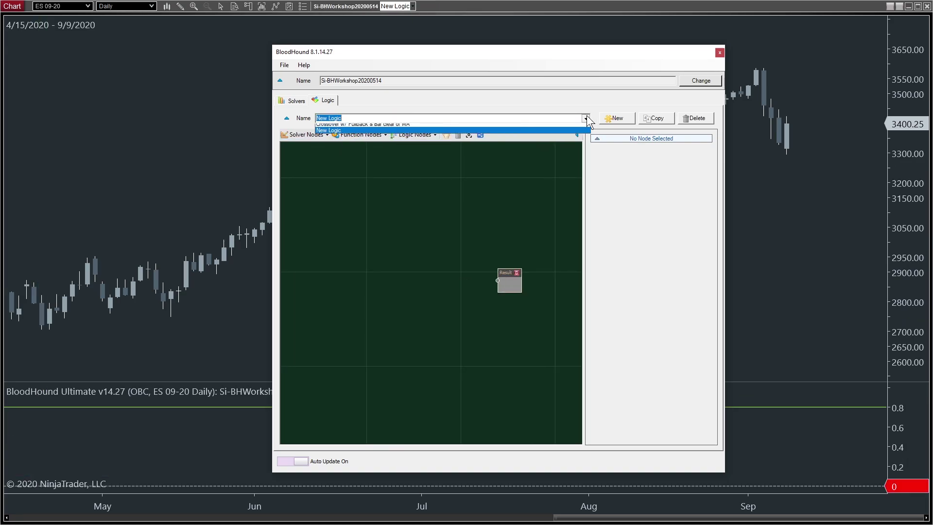
pyautogui.click(340, 124)
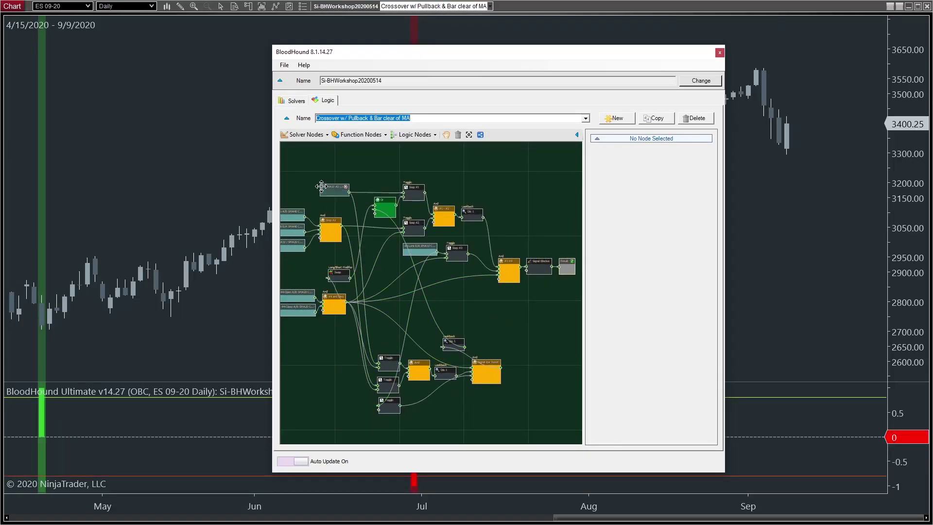
pyautogui.moveTo(405, 52); pyautogui.dragTo(365, 31)
pyautogui.click(295, 168)
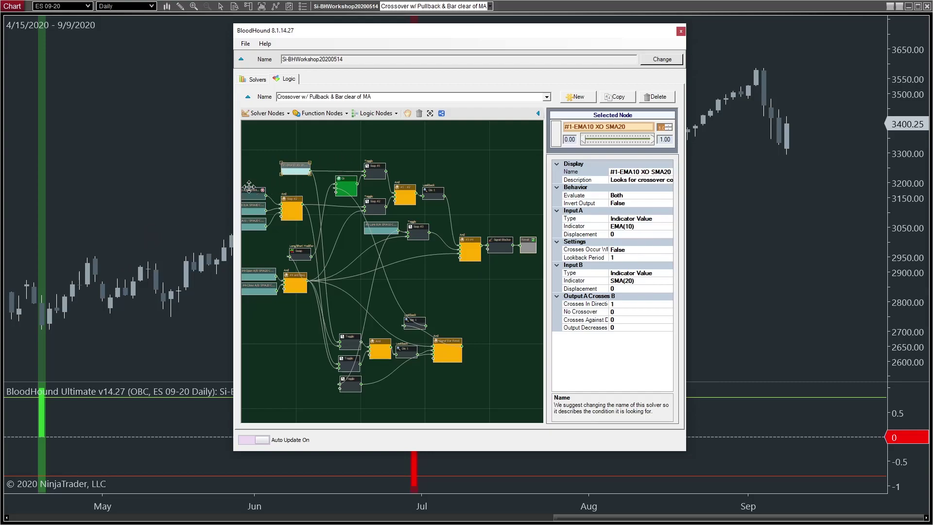
# Step: Inspect the logic's solver nodes, then close the BloodHound editor
pyautogui.moveTo(250, 211)
pyautogui.moveTo(256, 270)
pyautogui.click(679, 32)
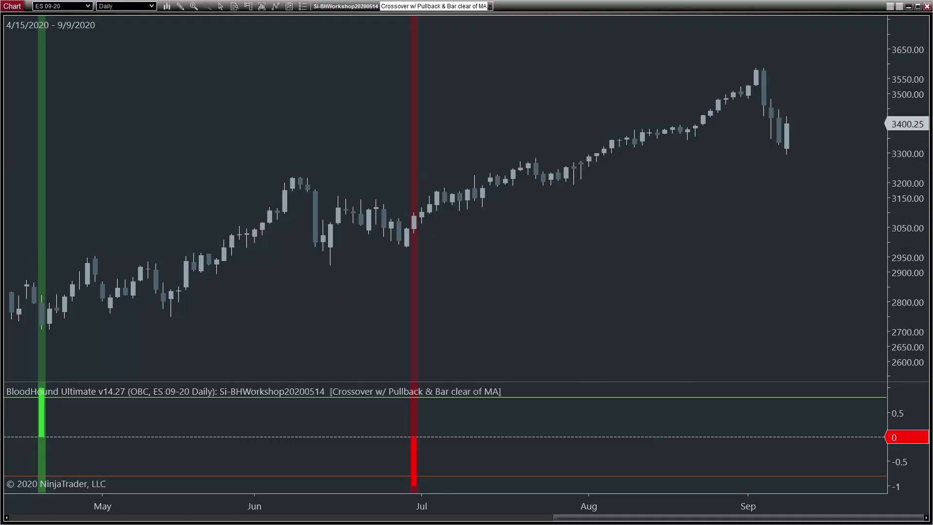
# Step: Open the NT Chart Template download page from the video description and download the chart template
pyautogui.hotkey('alt', 'Tab')
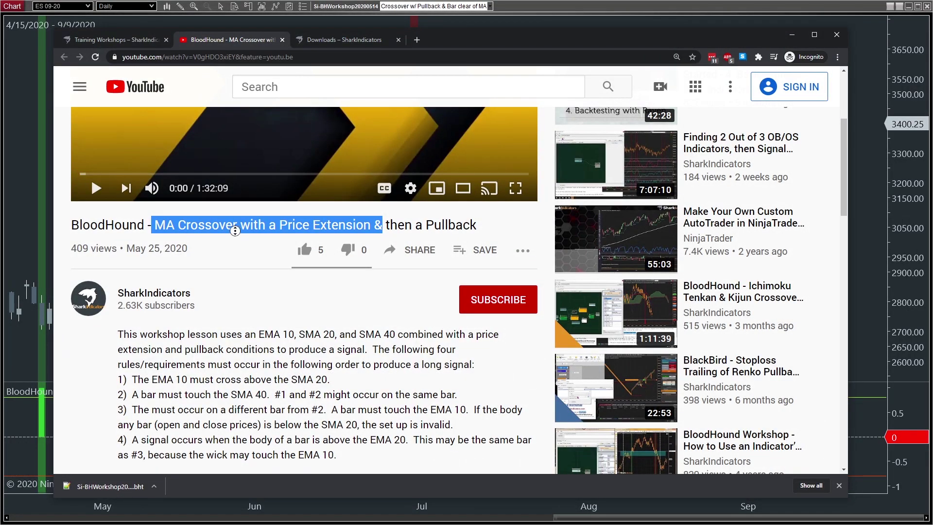
pyautogui.scroll(-3, 235, 231)
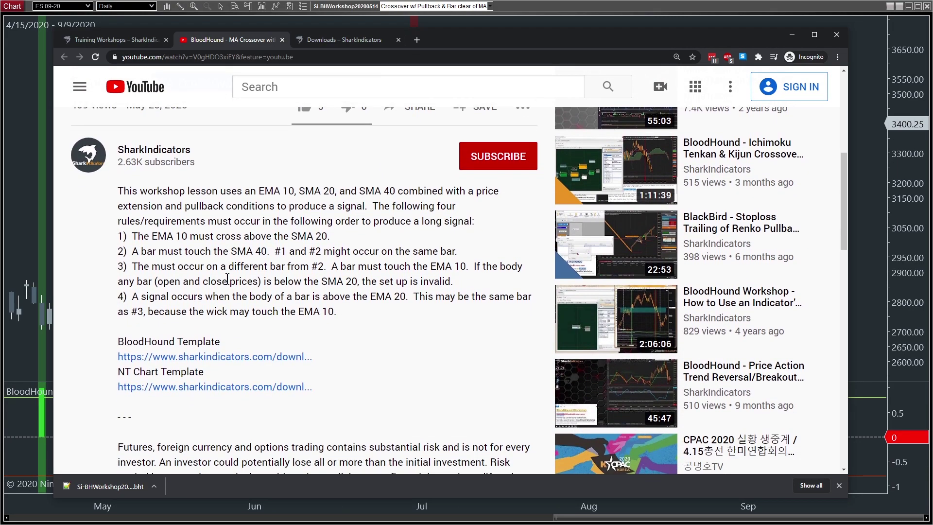
pyautogui.moveTo(116, 369); pyautogui.dragTo(219, 369)
pyautogui.click(224, 371)
pyautogui.click(251, 387)
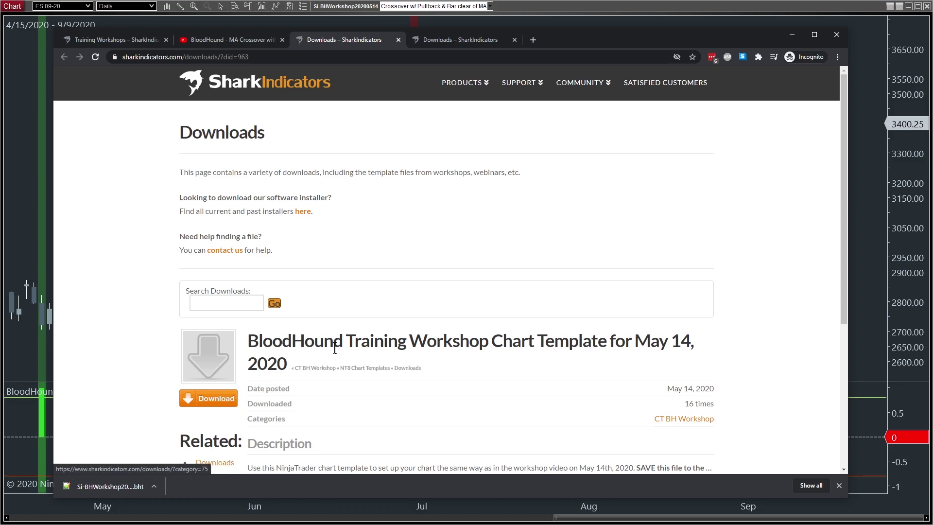
pyautogui.scroll(-2, 335, 347)
pyautogui.moveTo(641, 392); pyautogui.dragTo(647, 400)
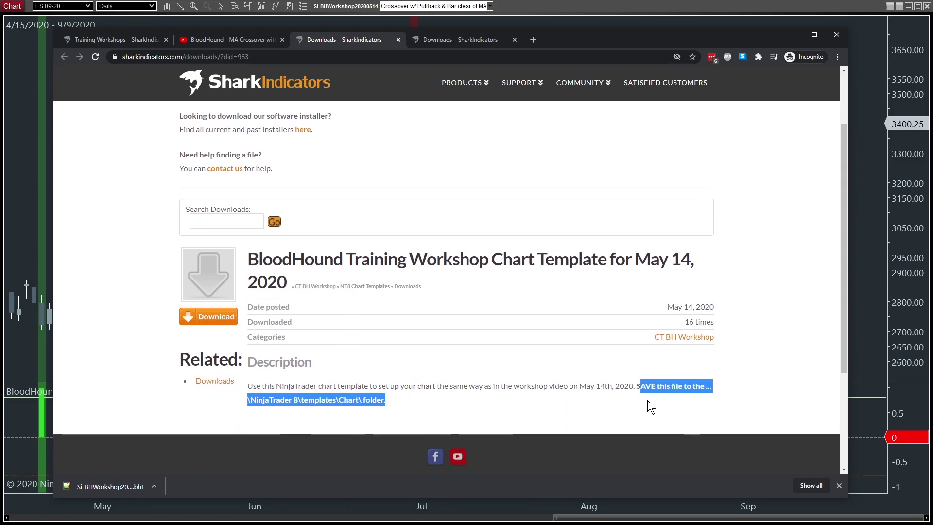
pyautogui.click(647, 400)
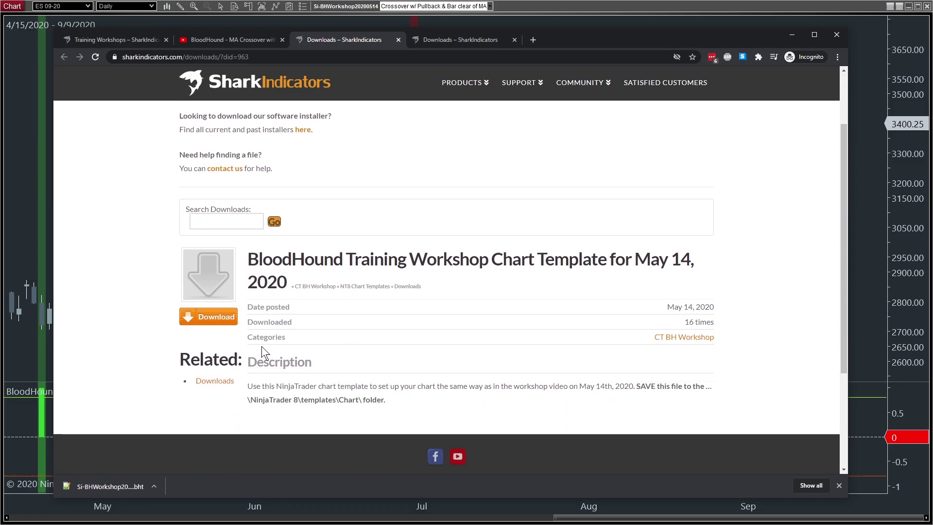
pyautogui.click(214, 318)
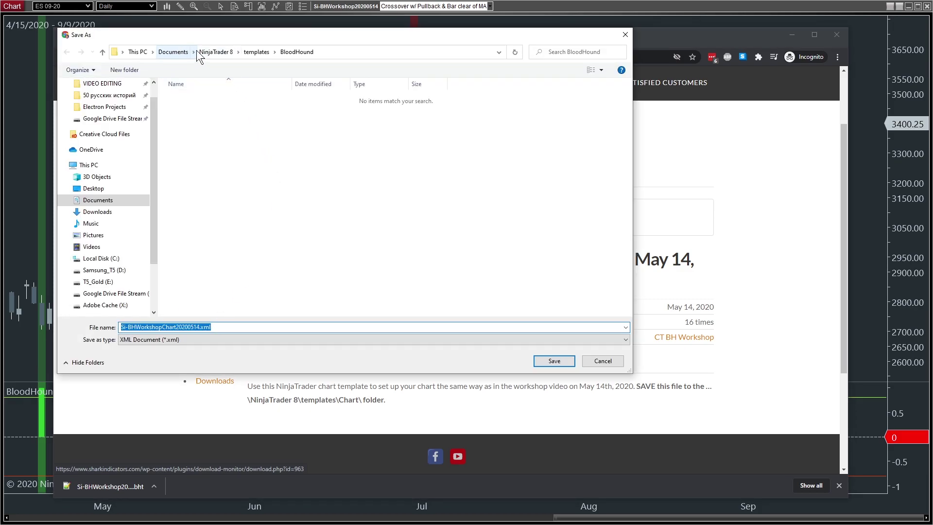
# Step: Save Si-BHWorkshopChart20200514.xml into templates\Chart, replacing the existing copy
pyautogui.click(258, 54)
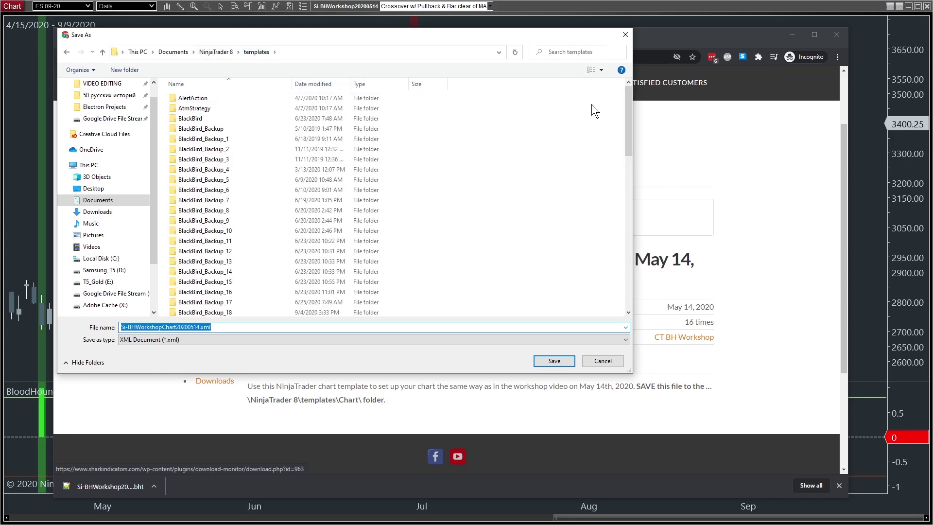
pyautogui.moveTo(628, 114); pyautogui.dragTo(447, 200)
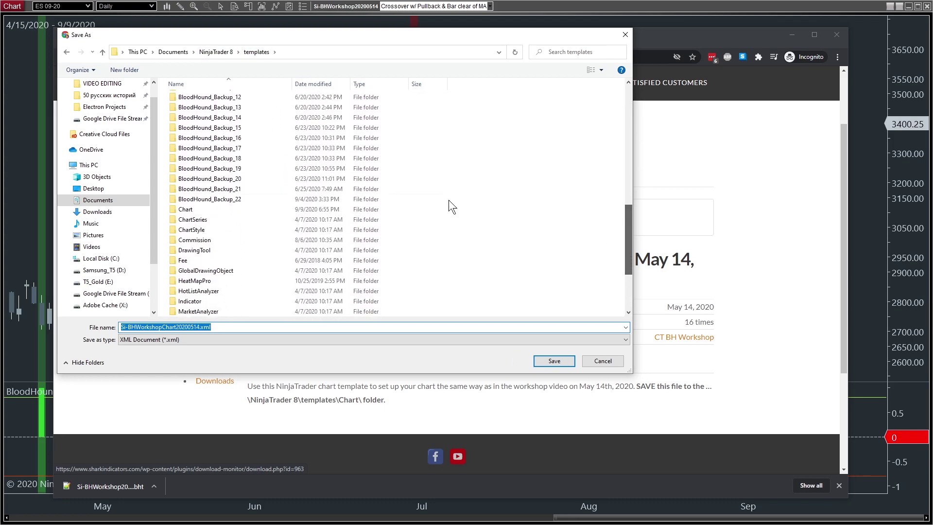
pyautogui.click(185, 209)
pyautogui.doubleClick(176, 209)
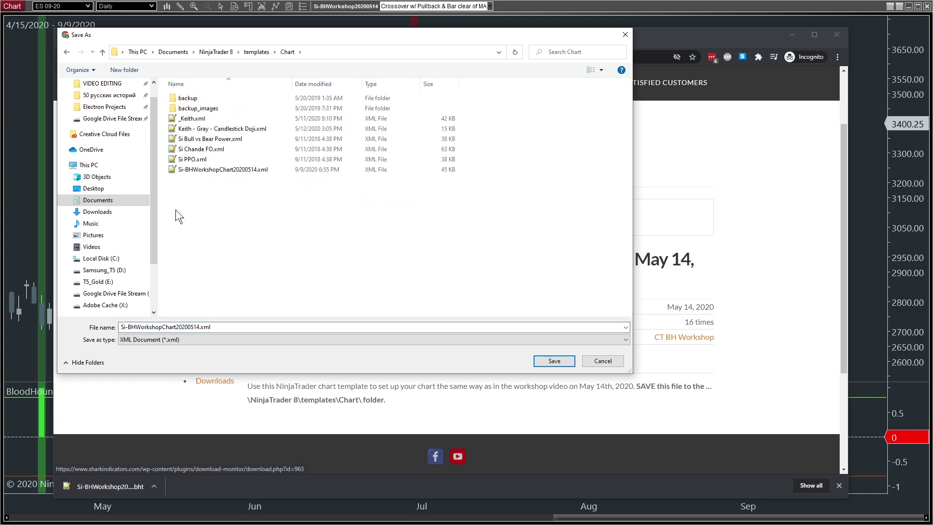
pyautogui.click(197, 327)
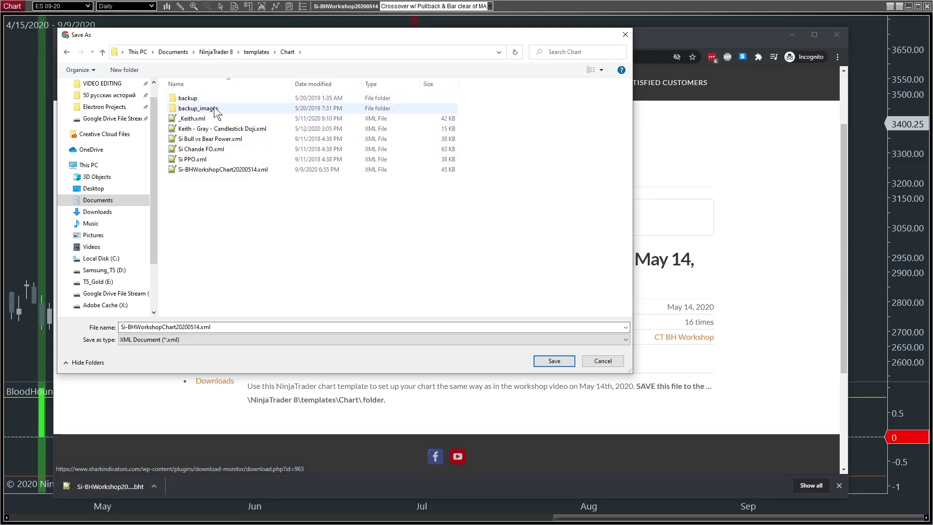
pyautogui.click(552, 361)
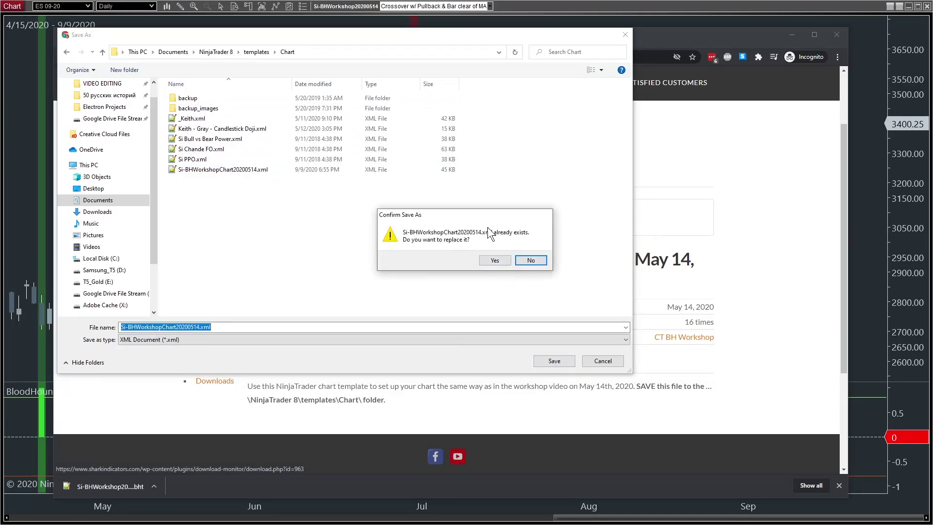
pyautogui.click(494, 260)
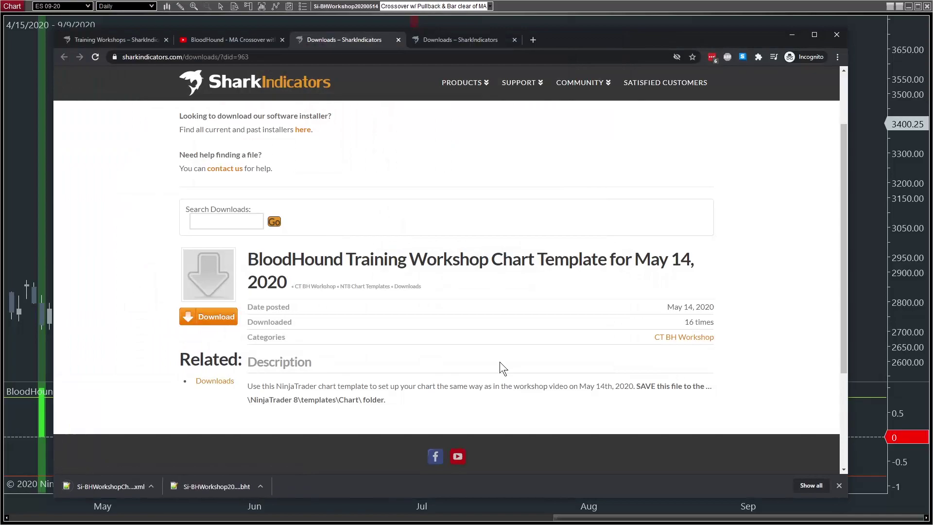
pyautogui.hotkey('alt', 'Tab')
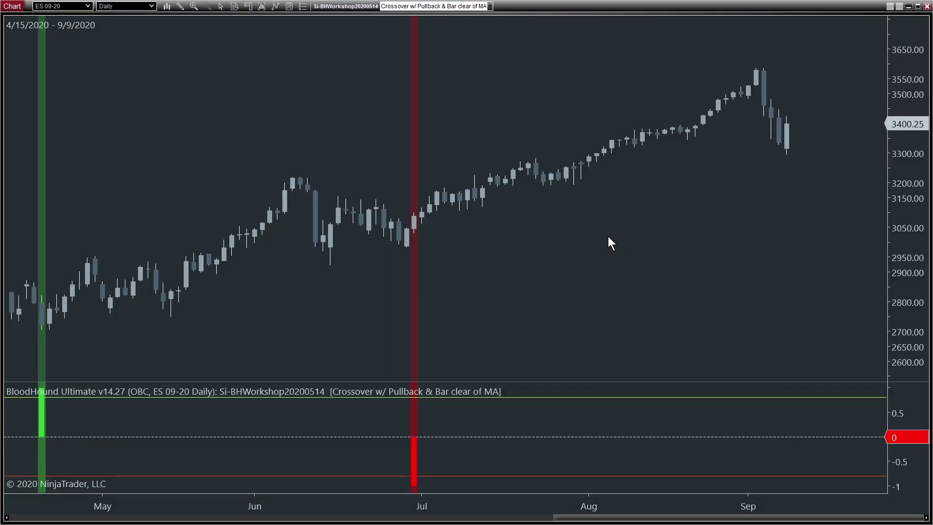
# Step: Load the Si-BHWorkshopChart20200514 chart template onto the ES 09-20 chart
pyautogui.rightClick(509, 95)
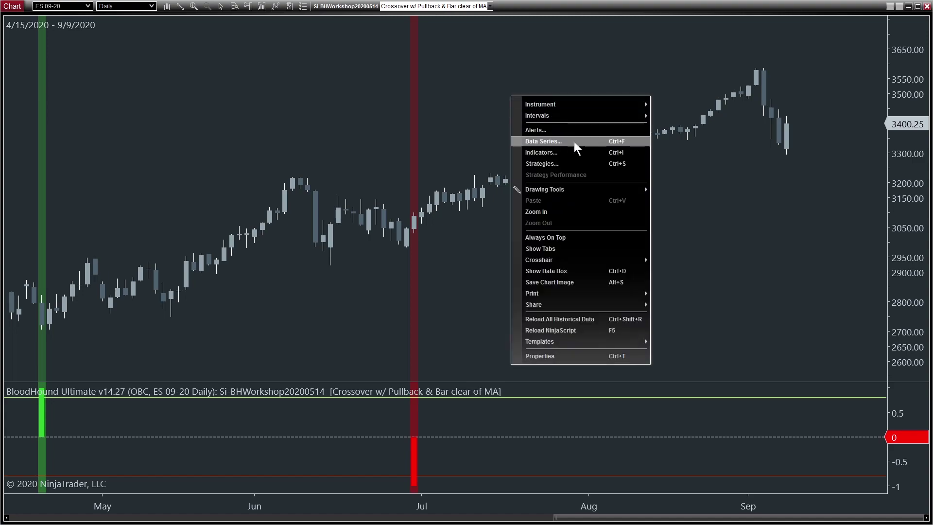
pyautogui.moveTo(614, 341)
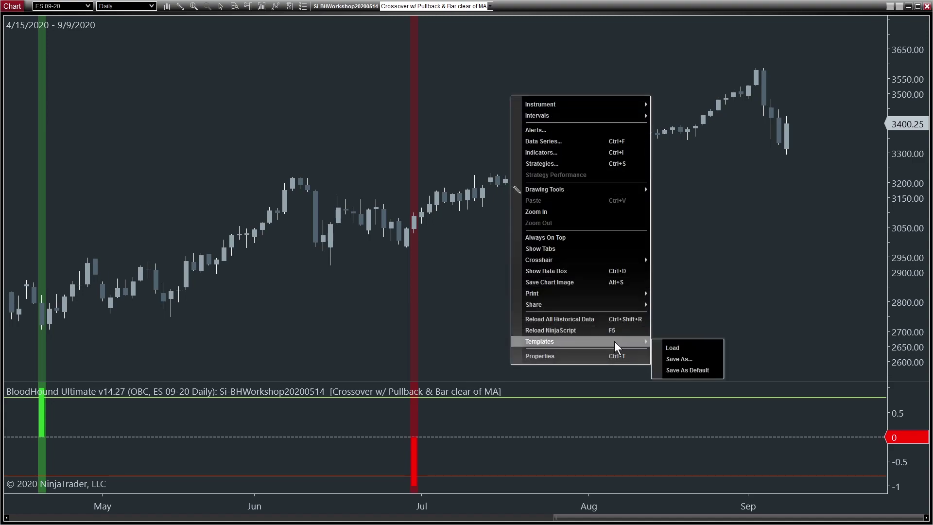
pyautogui.click(680, 348)
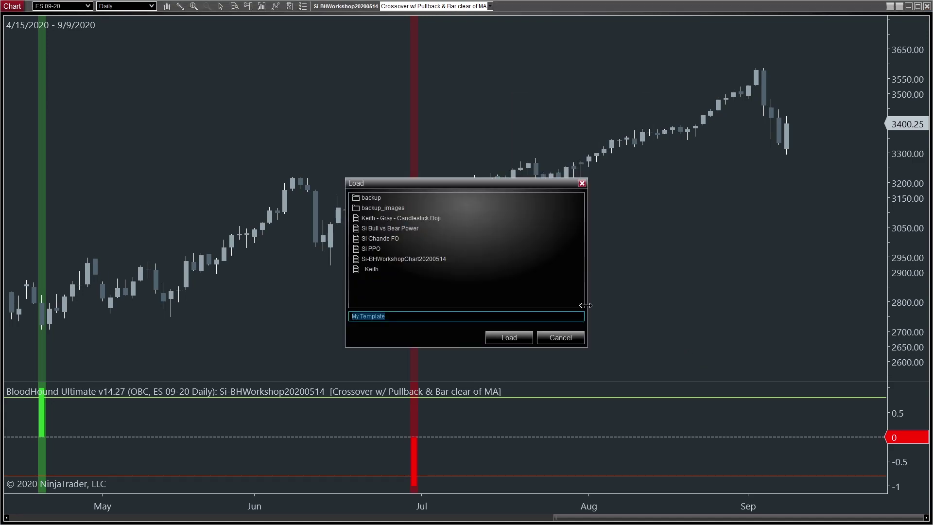
pyautogui.click(418, 258)
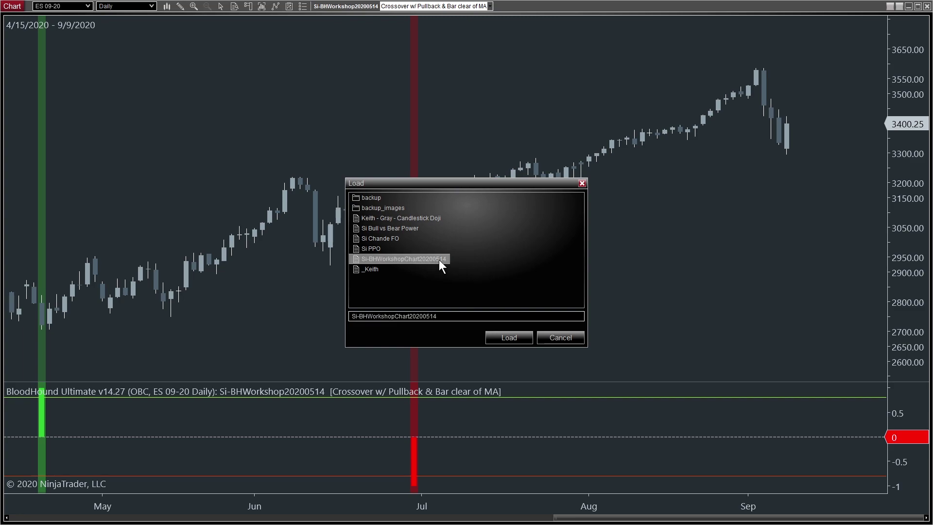
pyautogui.click(516, 334)
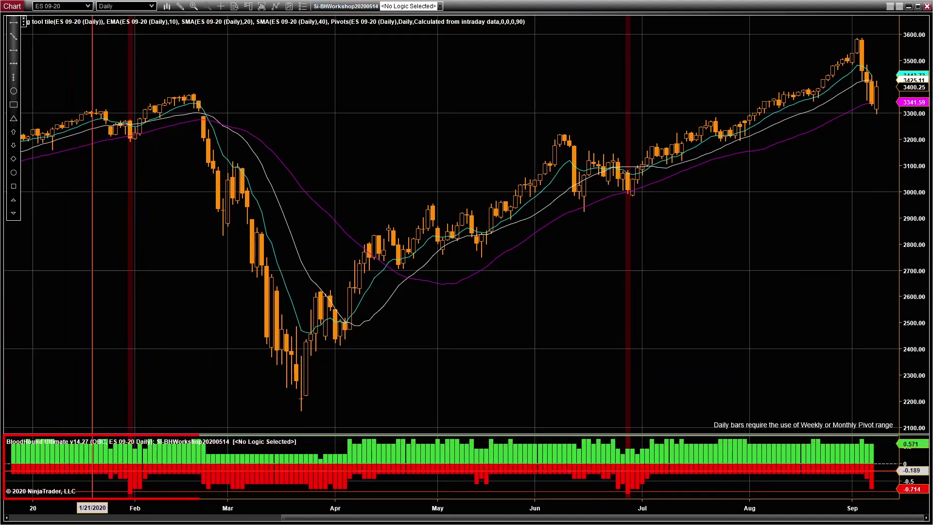
# Step: Scan indicator values across the chart, then list the available BloodHound logics
pyautogui.moveTo(87, 486); pyautogui.dragTo(712, 446)
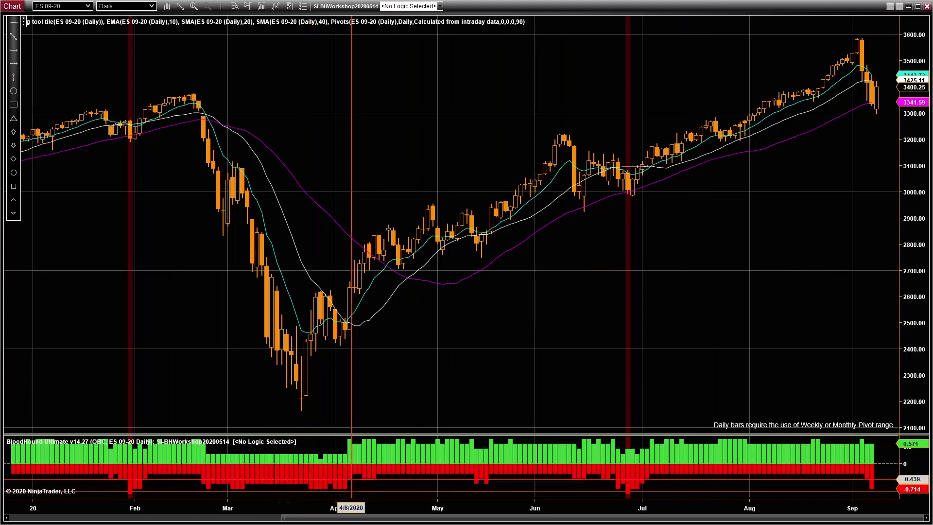
pyautogui.click(425, 6)
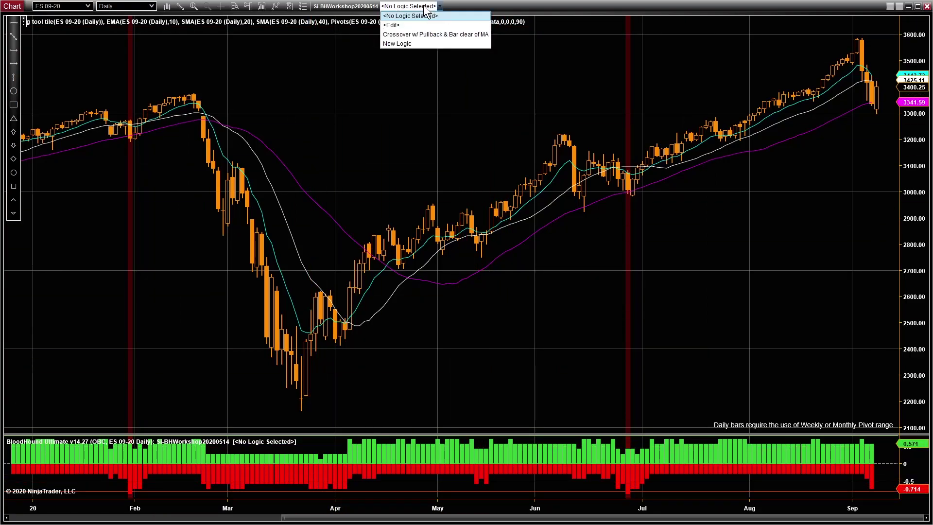
# Step: Switch the BloodHound logic to <No Logic Selected>, then back to Crossover w/ Pullback & Bar clear of MA, and bring Chrome forward
pyautogui.click(398, 35)
pyautogui.click(406, 7)
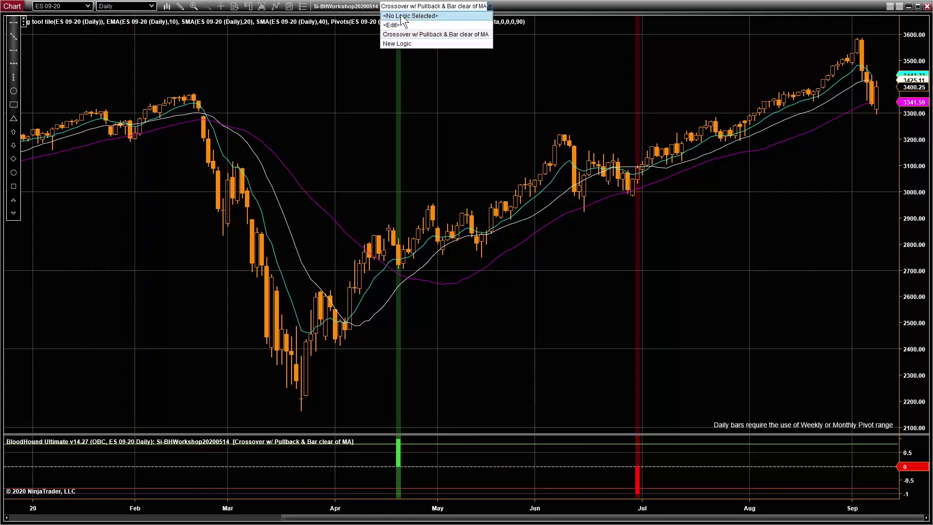
pyautogui.click(404, 16)
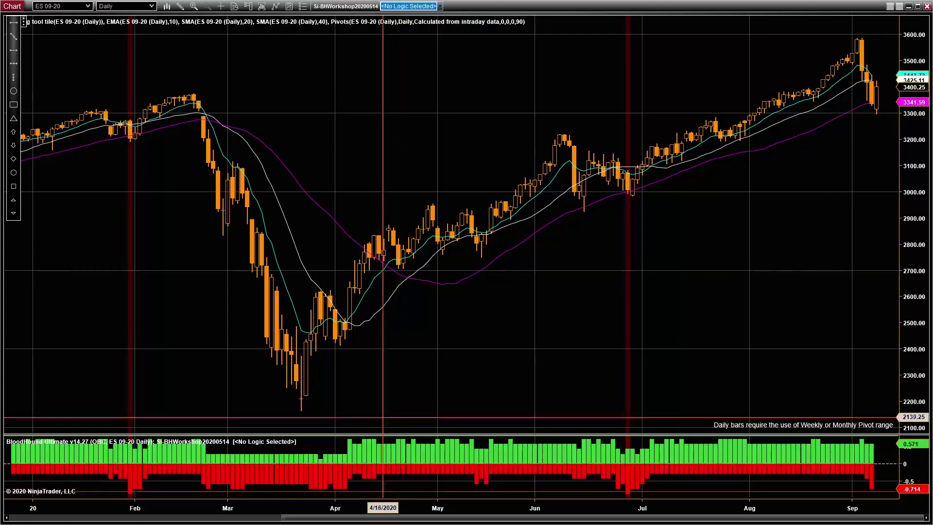
pyautogui.click(440, 6)
pyautogui.click(456, 35)
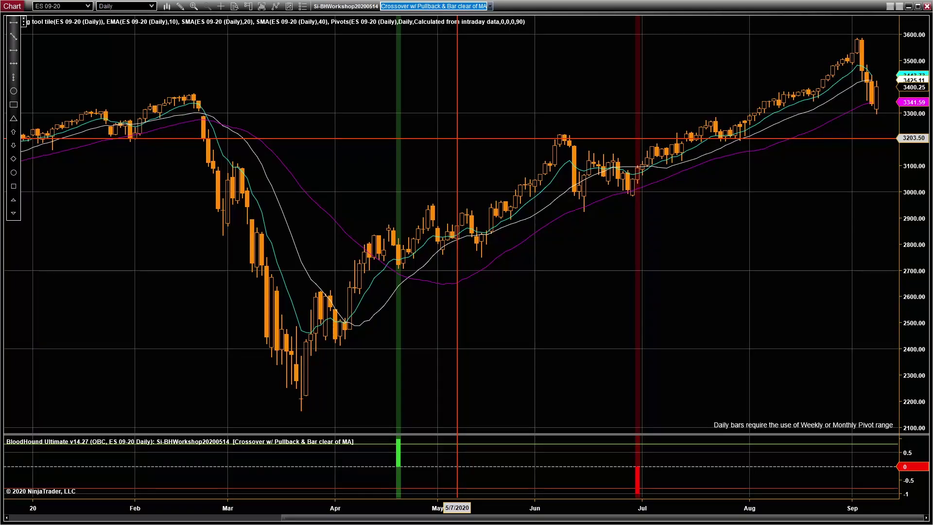
pyautogui.hotkey('alt', 'Tab')
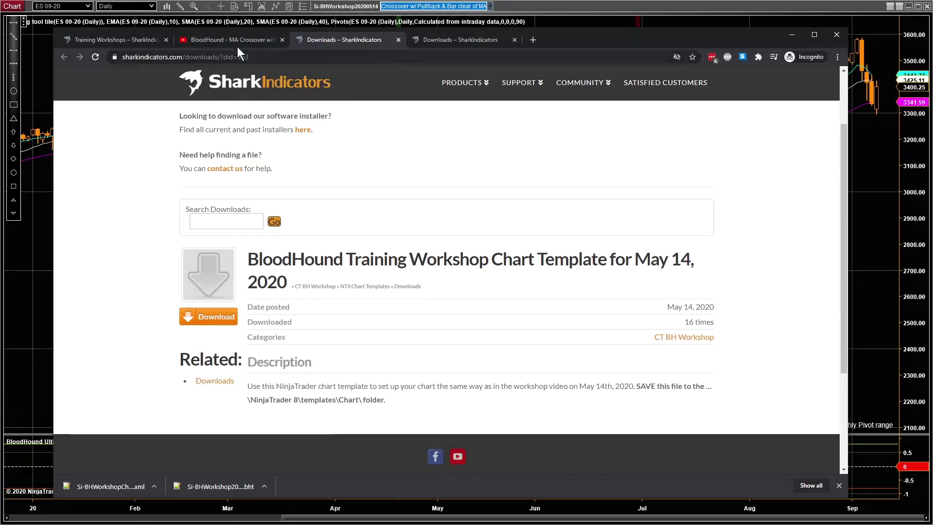
# Step: Open the July 23 BloodHound Template from Training Workshops and start its download
pyautogui.click(118, 40)
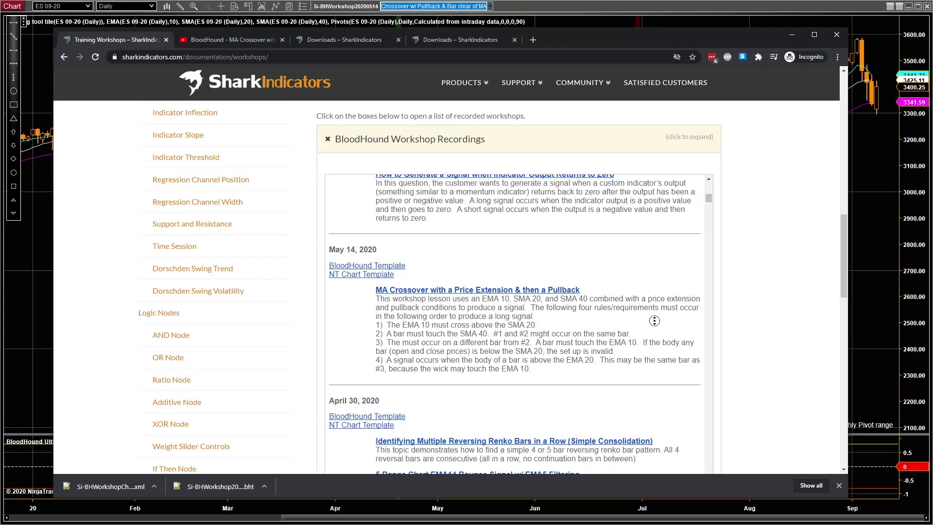
pyautogui.scroll(3, 651, 311)
pyautogui.scroll(10, 644, 301)
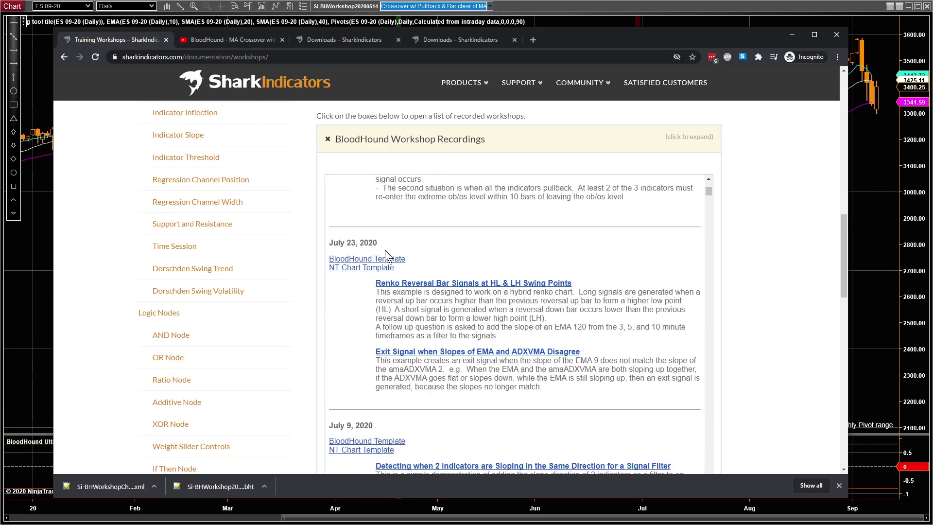
pyautogui.click(385, 258)
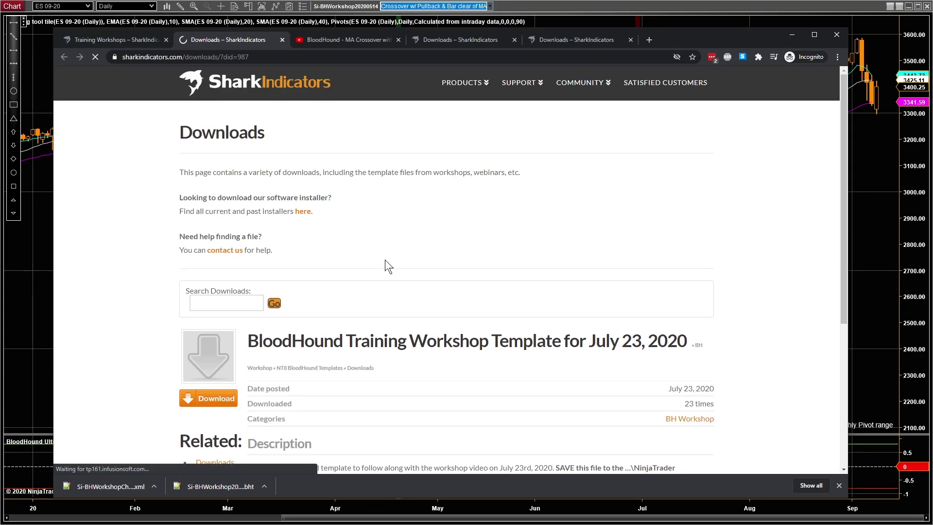
pyautogui.scroll(-1, 302, 335)
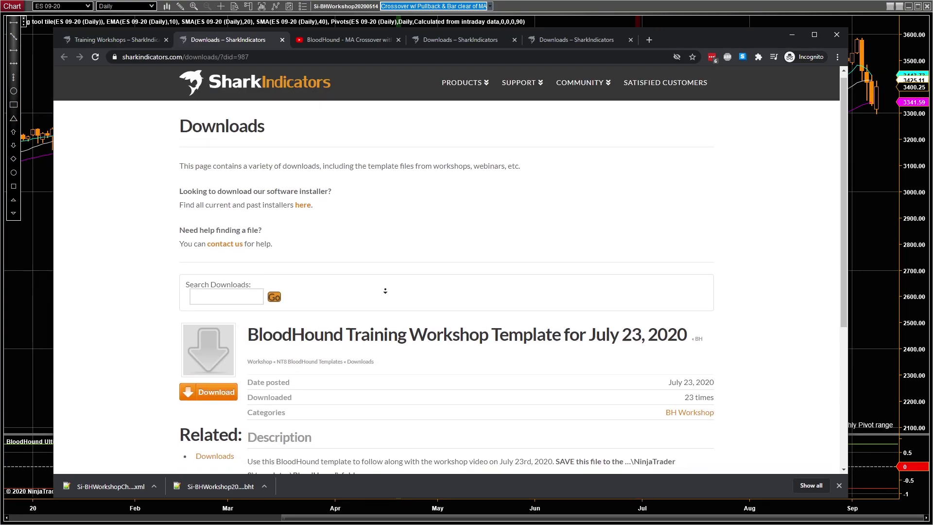
pyautogui.click(213, 386)
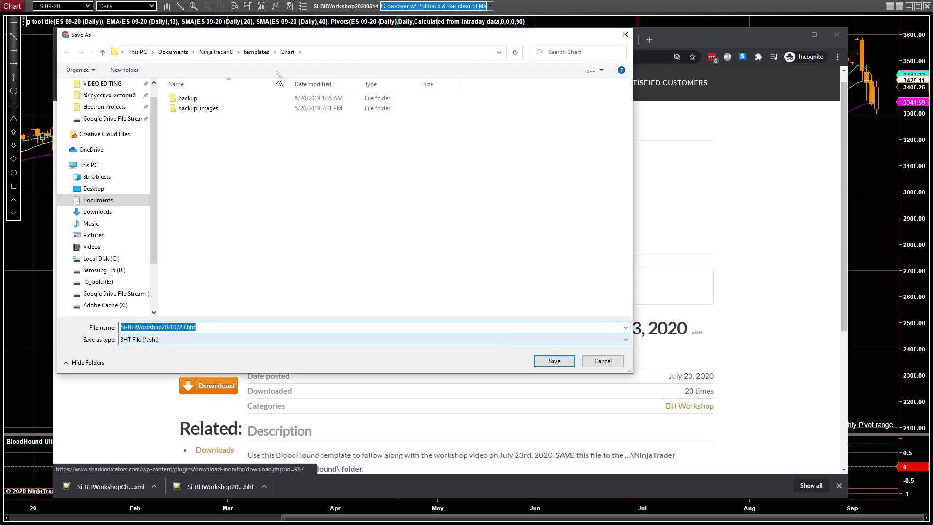
# Step: Save Si-BHWorkshop20200723.bht into NinjaTrader 8\templates\BloodHound and minimize Chrome
pyautogui.click(256, 52)
pyautogui.scroll(-3, 632, 135)
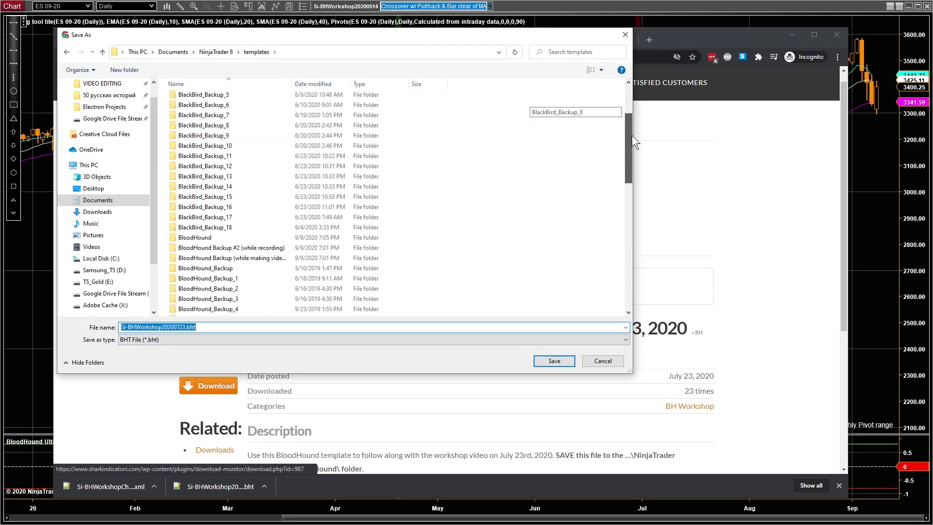
pyautogui.scroll(-2, 243, 166)
pyautogui.doubleClick(199, 174)
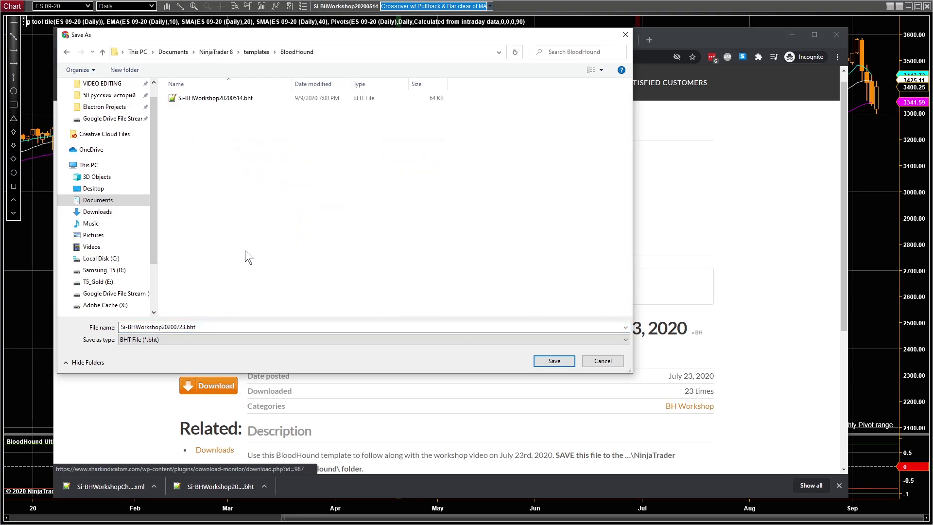
pyautogui.click(544, 360)
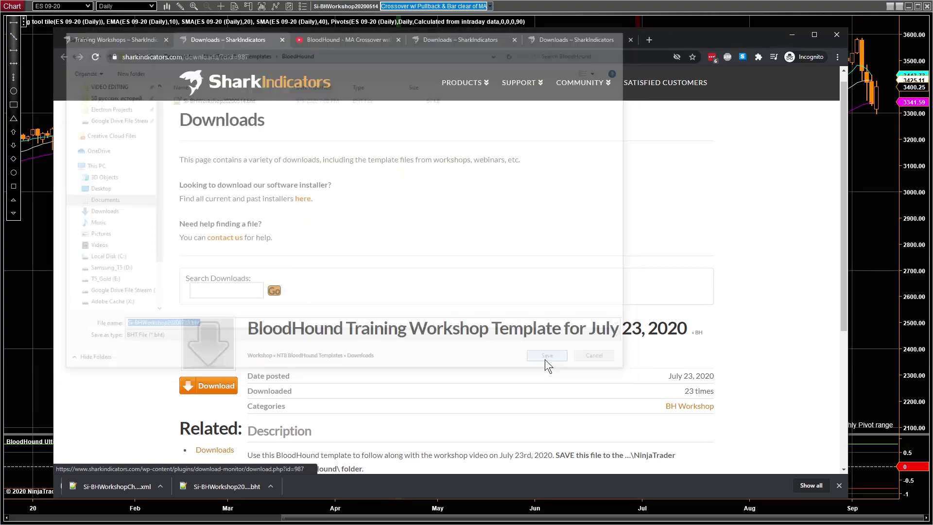
pyautogui.click(792, 35)
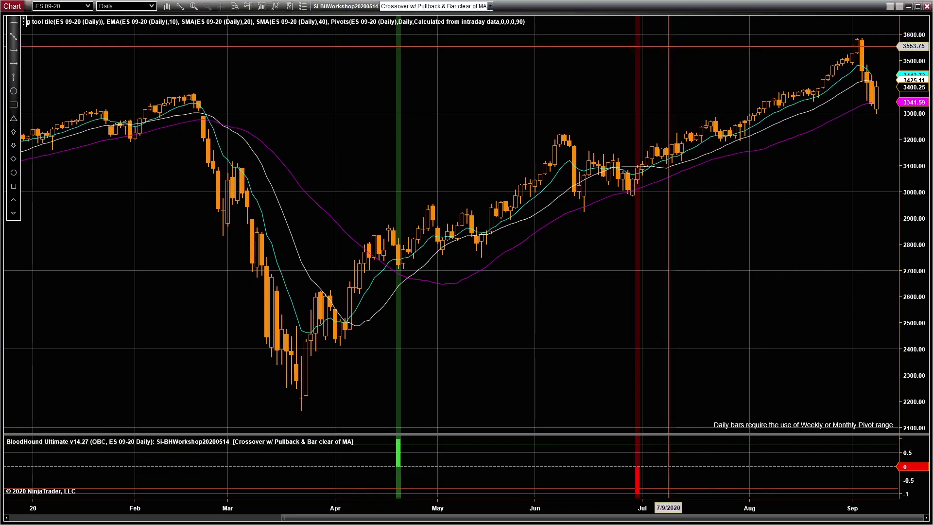
# Step: Load Si-BHWorkshop20200723.bht via BloodHound File > Open and center the Map Indicators dialog
pyautogui.click(343, 7)
pyautogui.click(246, 44)
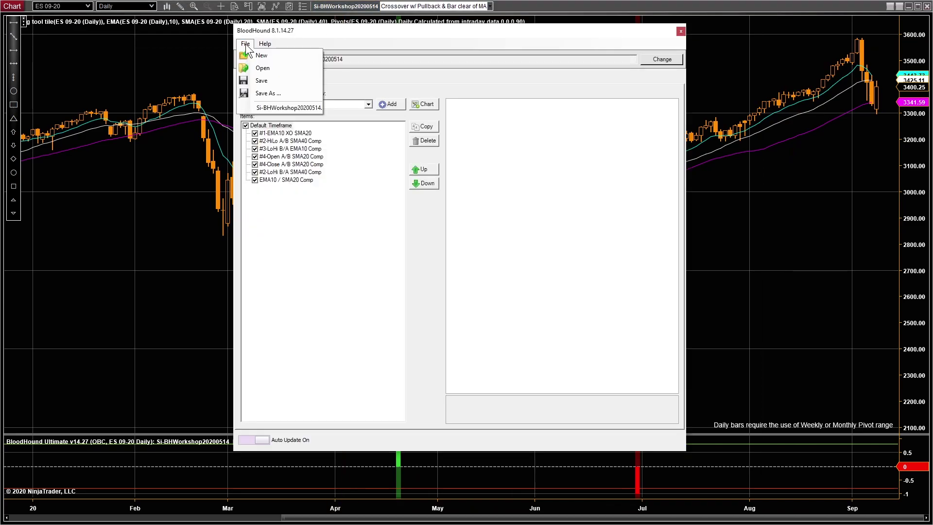
pyautogui.click(255, 66)
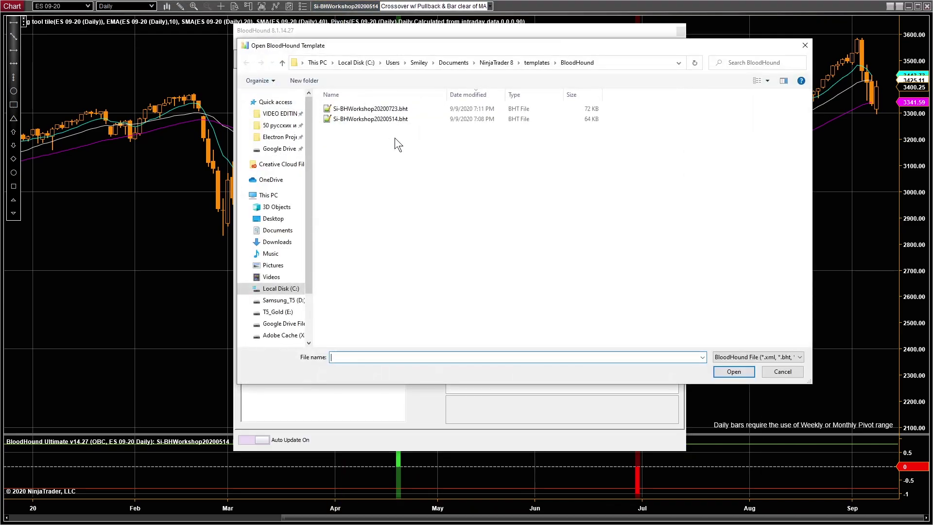
pyautogui.doubleClick(389, 107)
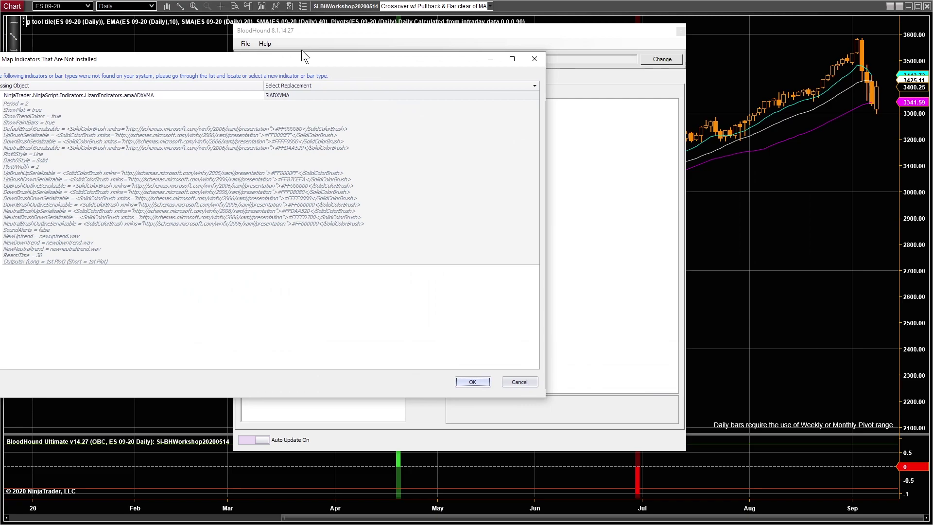
pyautogui.moveTo(289, 60); pyautogui.dragTo(438, 84)
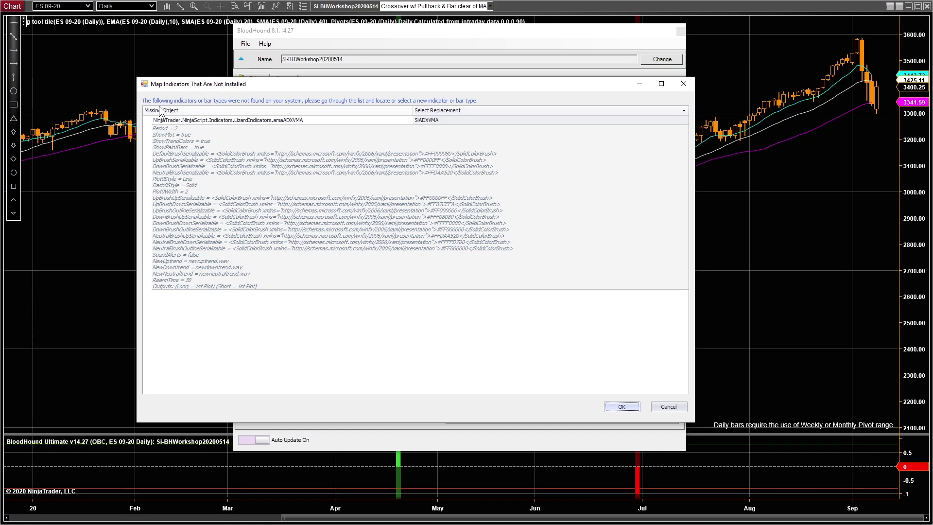
pyautogui.moveTo(215, 87); pyautogui.dragTo(228, 130)
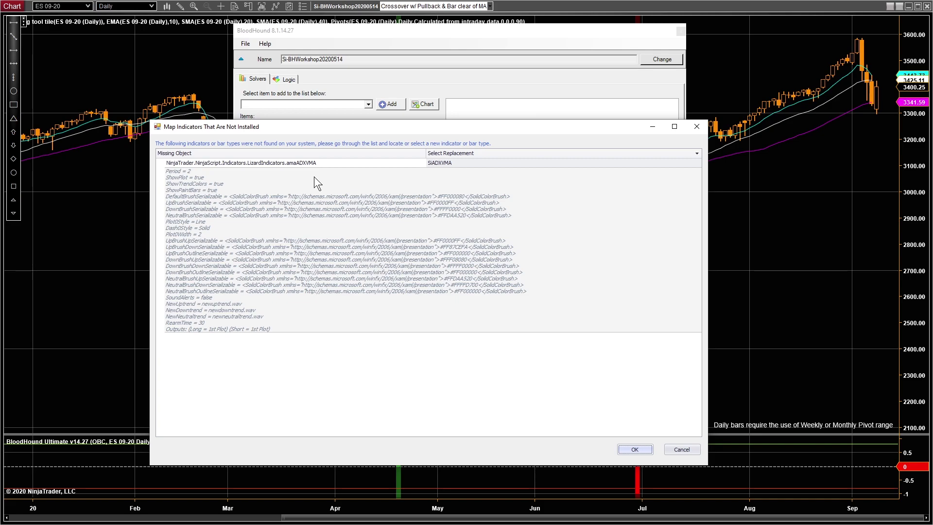
pyautogui.hotkey('alt', 'Tab')
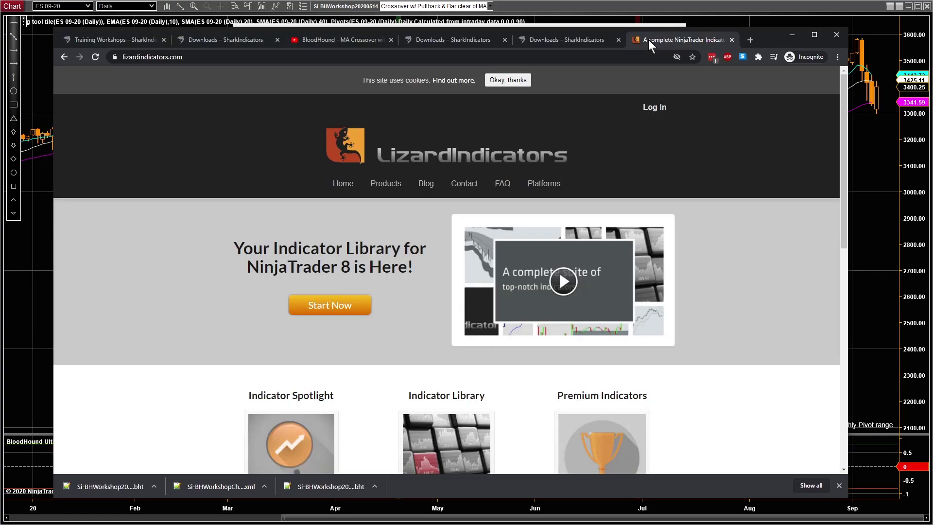
pyautogui.click(791, 35)
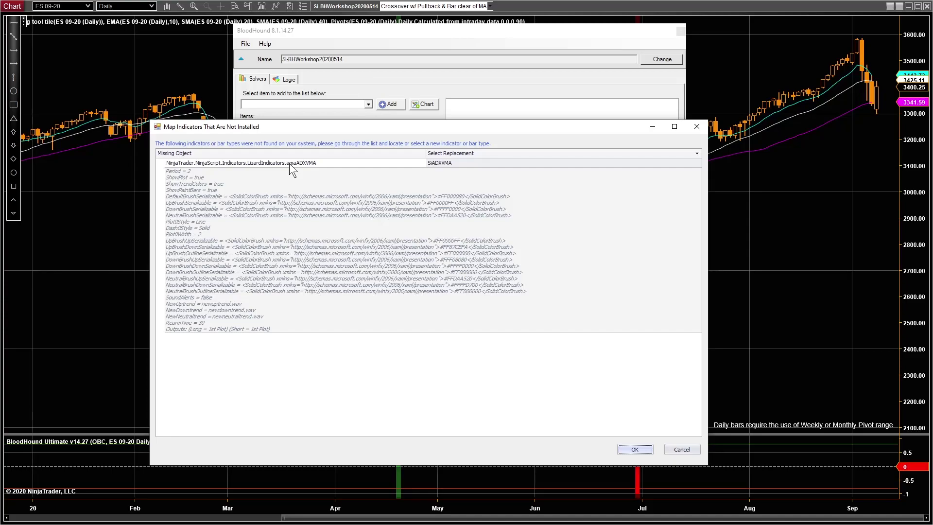
# Step: List the replacement indicators for amaADXVMA, showing SiADXVMA with Period 2 and VFactor 0.08
pyautogui.moveTo(296, 127); pyautogui.dragTo(303, 129)
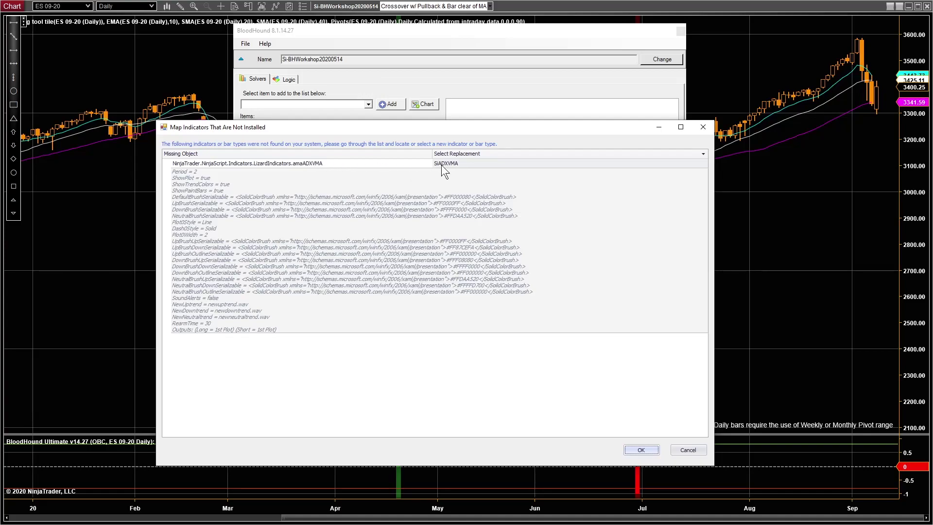
pyautogui.click(467, 164)
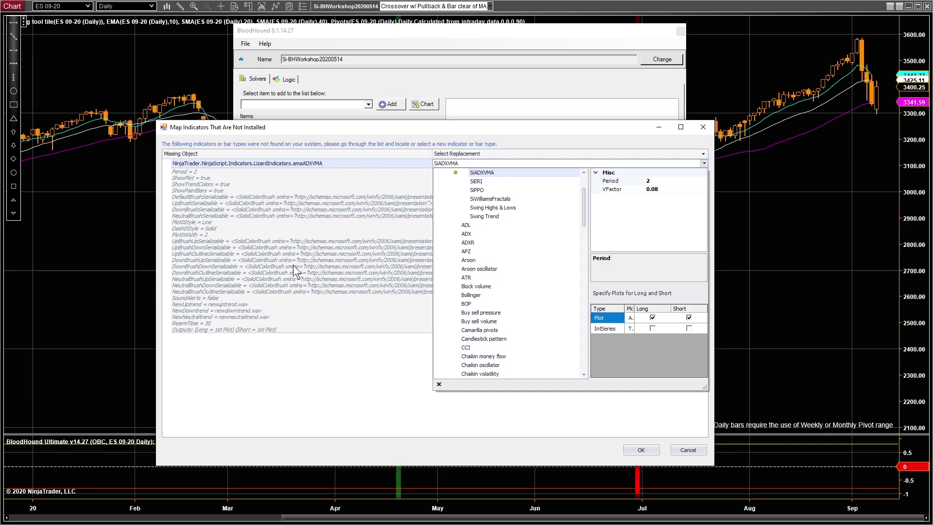
# Step: Check SiADXVMA's Long and Short plots in the enlarged replacement list, then accept SiADXVMA for amaADXVMA
pyautogui.click(330, 388)
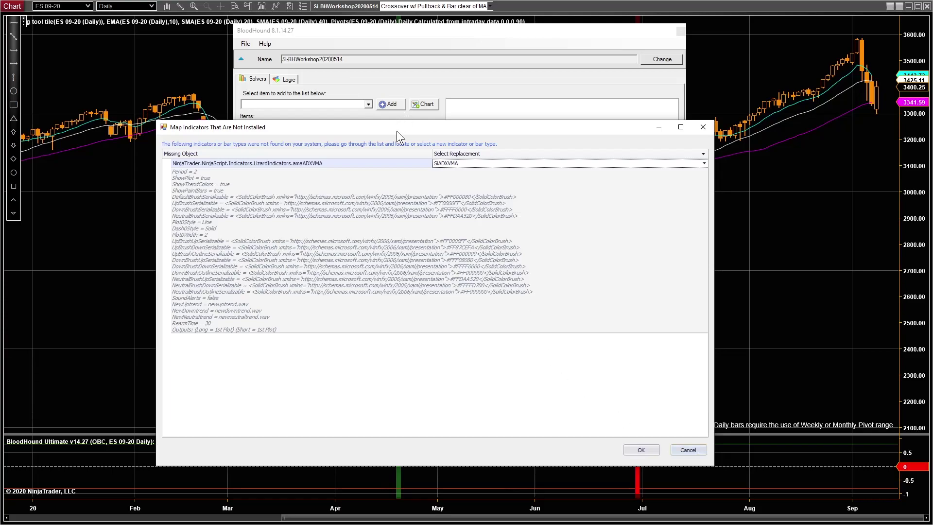
pyautogui.moveTo(397, 130)
pyautogui.mouseDown()
pyautogui.moveTo(420, 117)
pyautogui.moveTo(405, 131)
pyautogui.mouseUp()
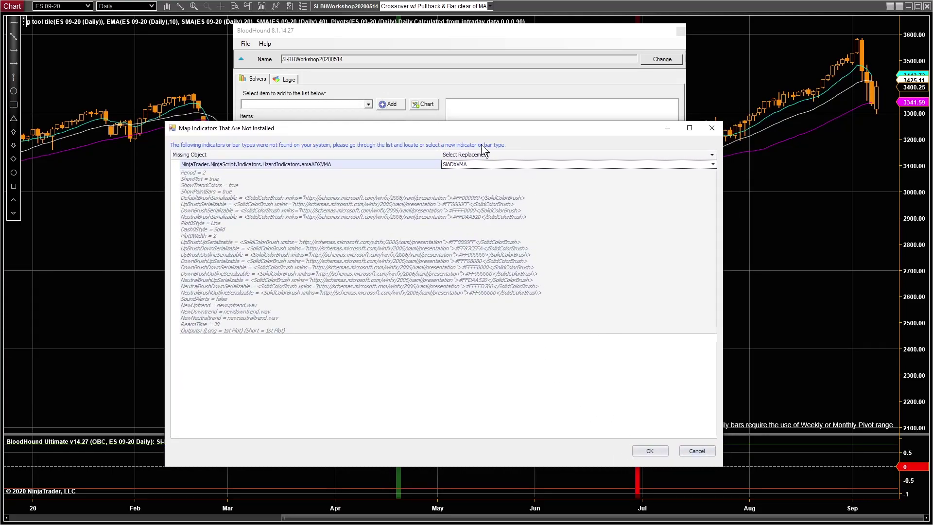
pyautogui.click(452, 164)
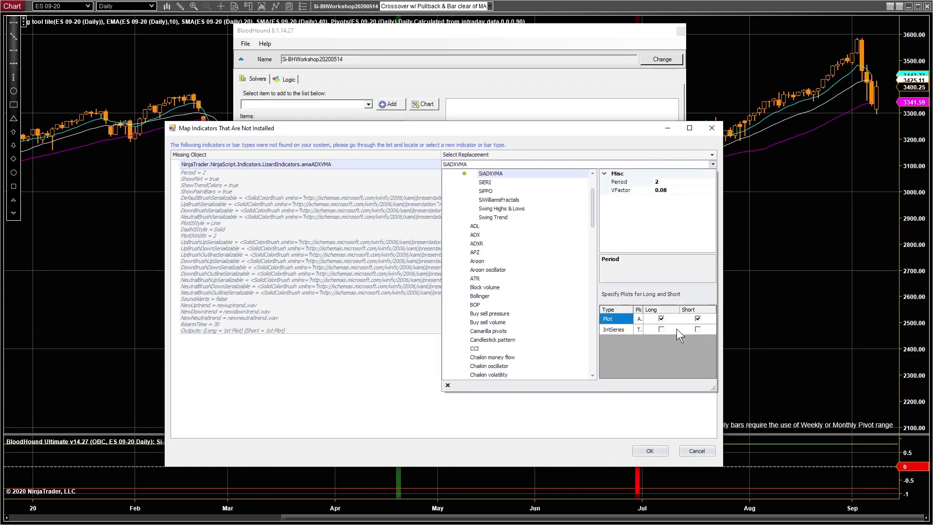
pyautogui.click(597, 345)
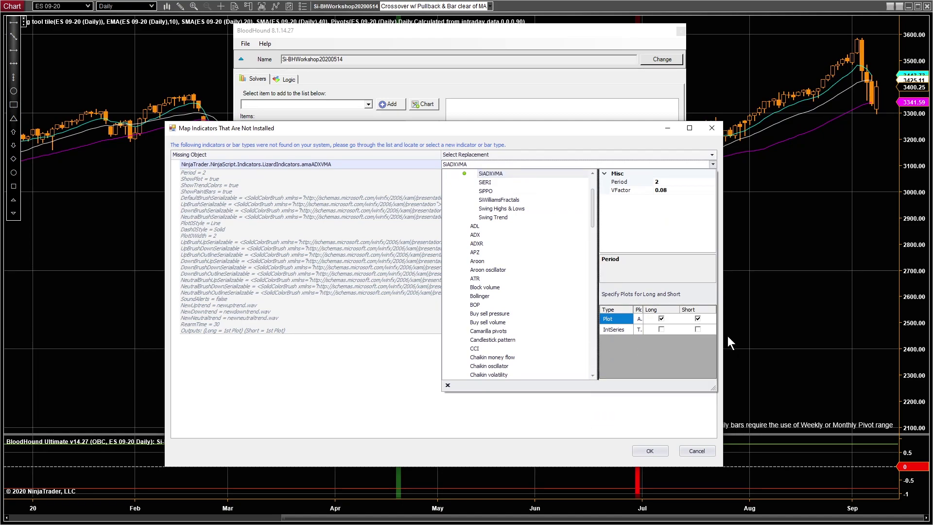
pyautogui.moveTo(713, 389); pyautogui.dragTo(768, 427)
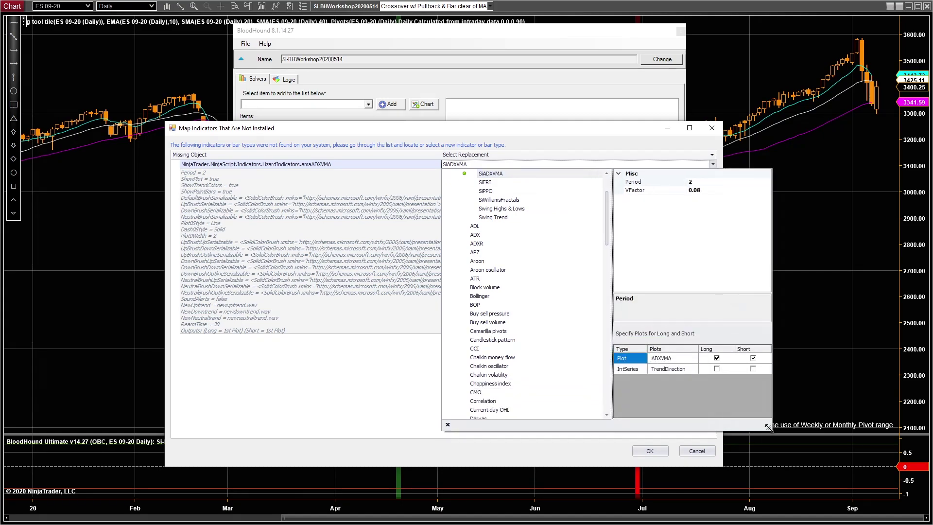
pyautogui.click(646, 448)
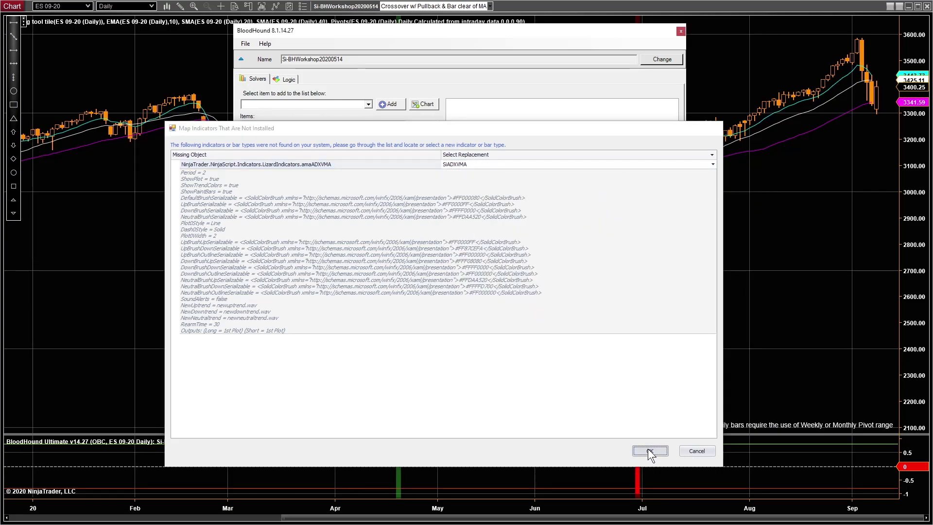
pyautogui.click(649, 451)
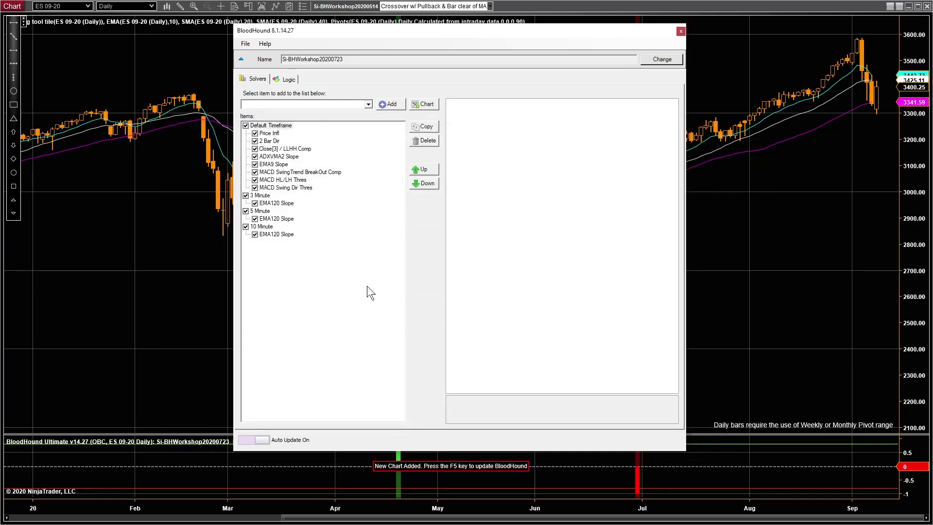